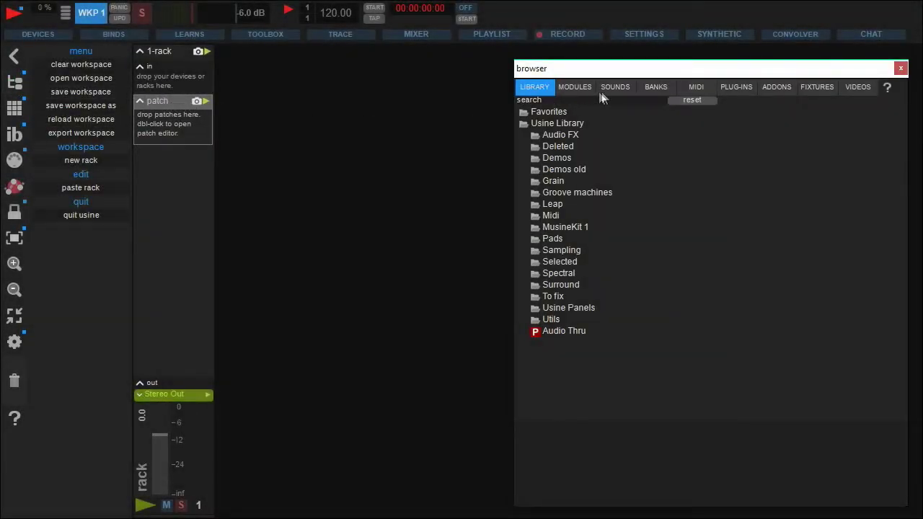
Load Popkorn.wav from Loops > Drum Loops into the rack as a Normal Sampler
click(615, 88)
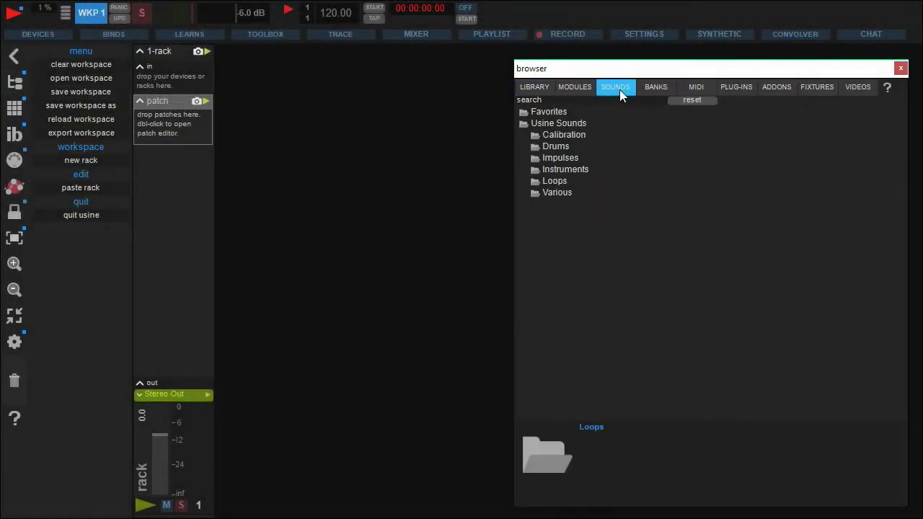
click(567, 181)
click(570, 194)
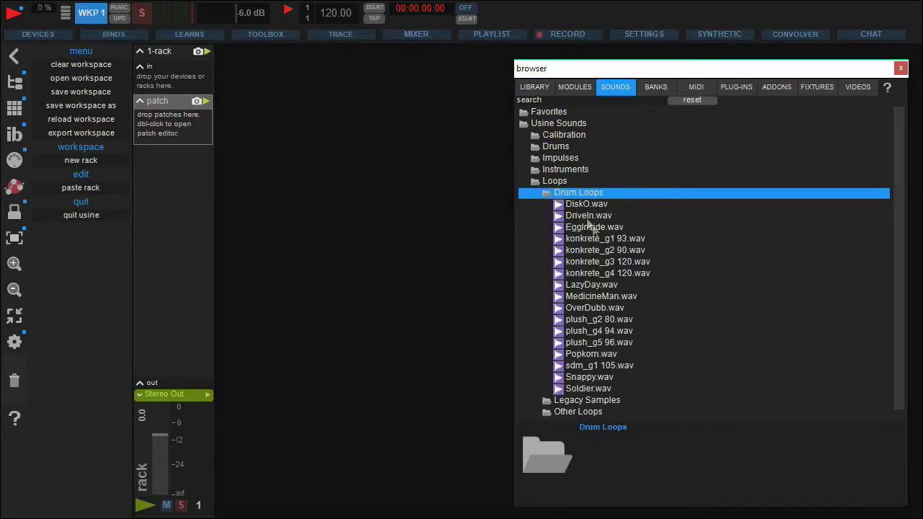
drag(598, 354, 179, 133)
click(185, 137)
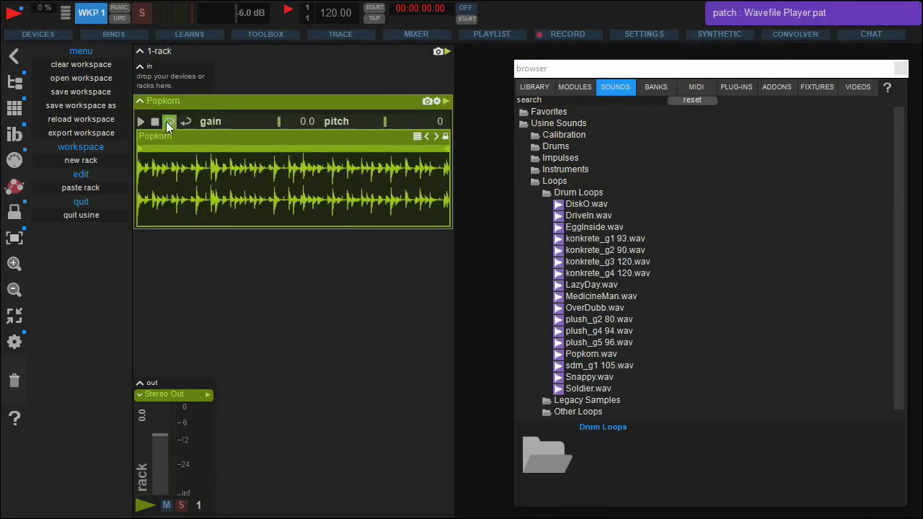
Add a new empty patch to the rack below the Popkorn player and select it
click(273, 101)
scroll(273, 101, down, 3)
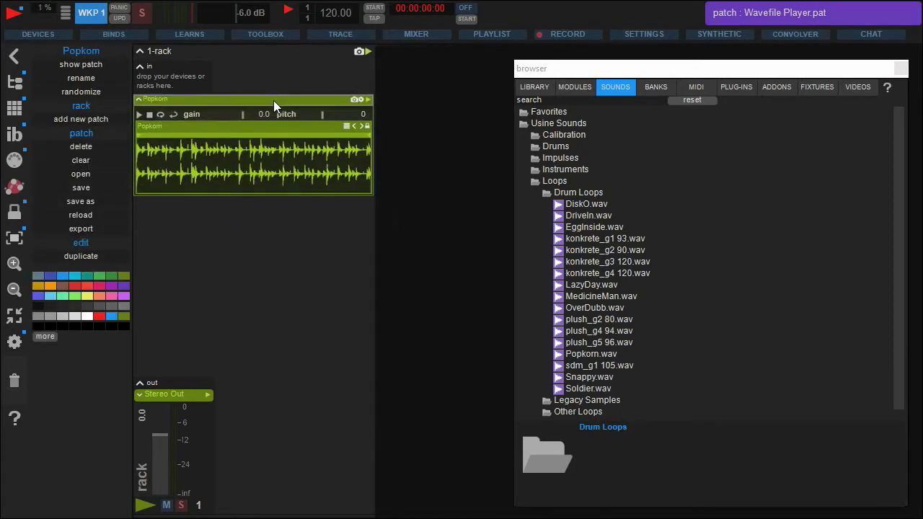
click(245, 213)
click(91, 260)
click(166, 187)
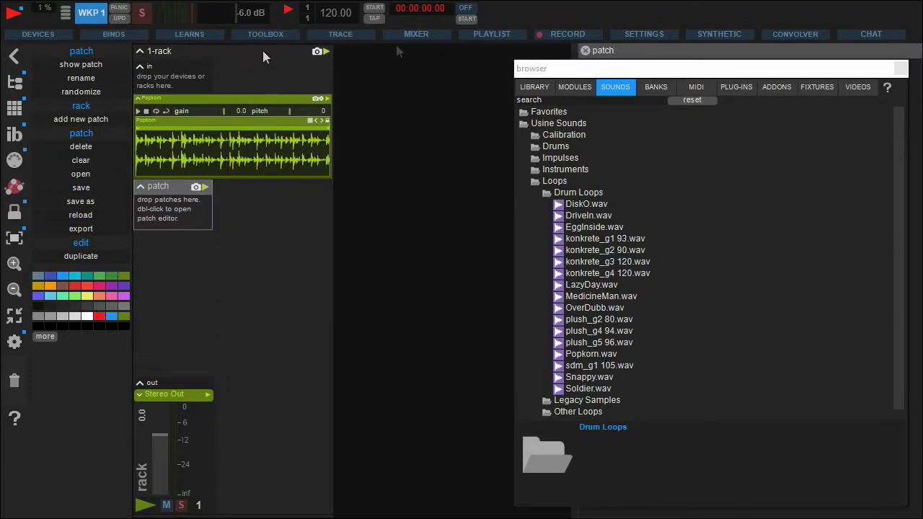
Search modules for 'container' and add a Panel Container to the new patch
drag(666, 69, 365, 71)
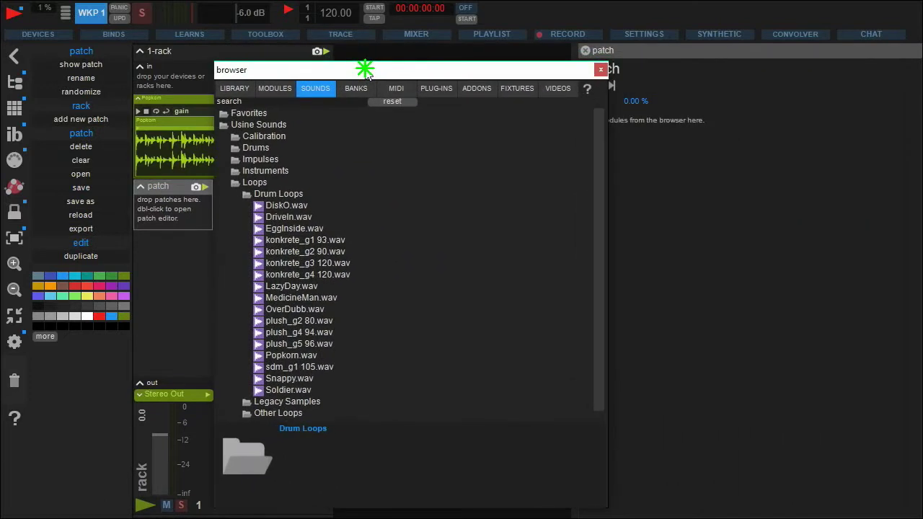
click(275, 88)
click(282, 103)
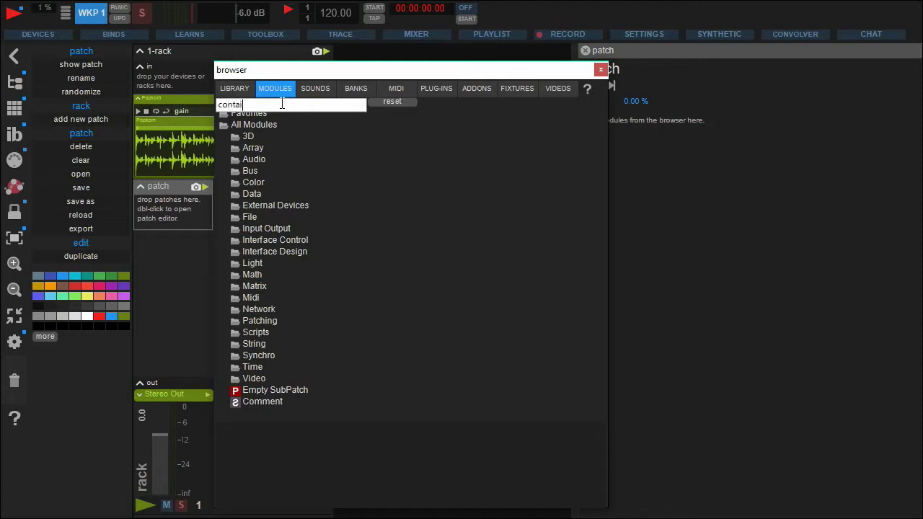
text(container)
key(Return)
drag(284, 143, 162, 204)
drag(654, 67, 686, 226)
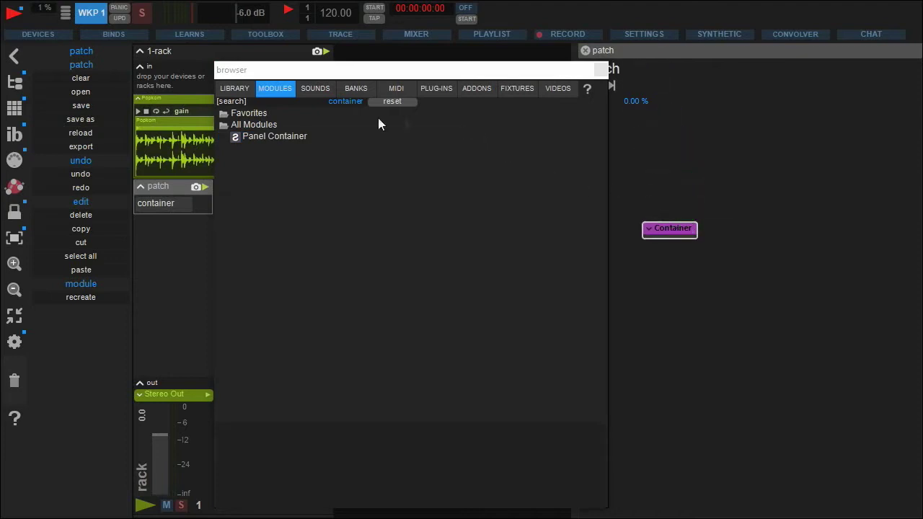
Add three Panel Shape modules to the patch from a shape search
click(337, 104)
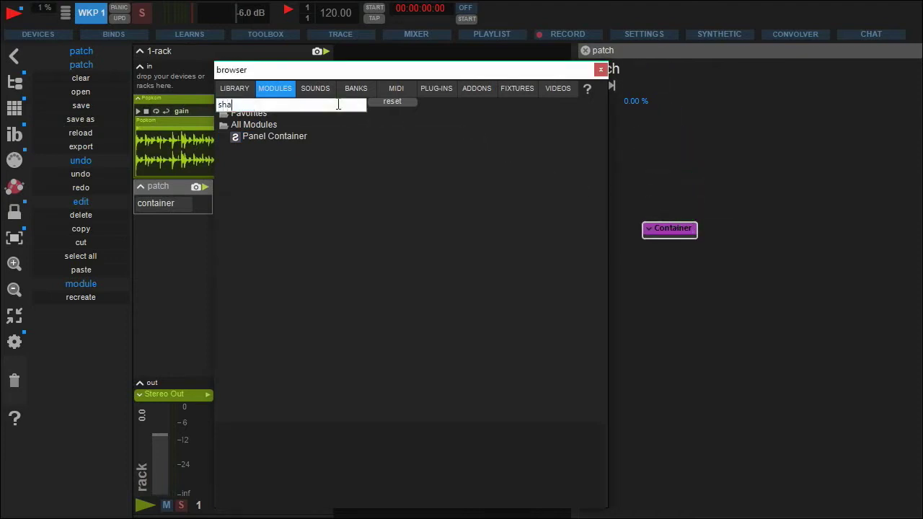
key(Return)
drag(278, 148, 723, 176)
drag(406, 149, 735, 238)
drag(324, 160, 734, 323)
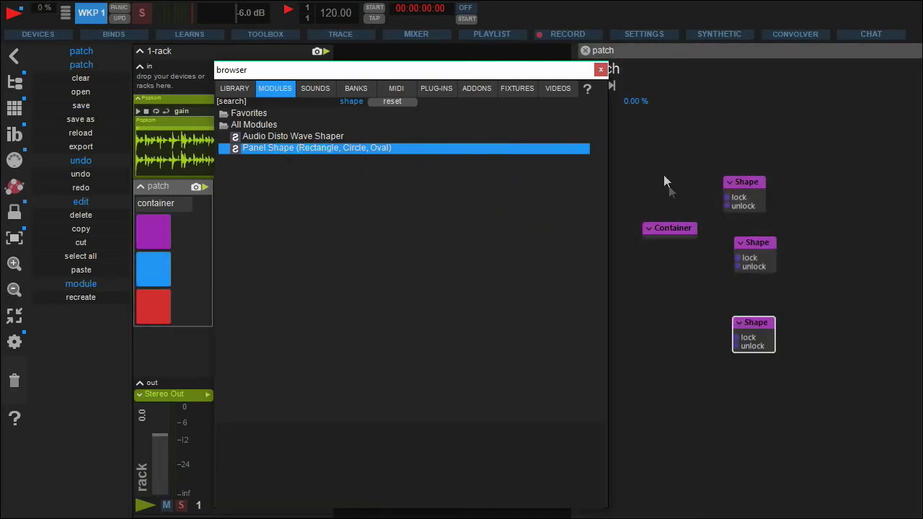
Set the purple and blue shapes' 'where' option to container
click(601, 70)
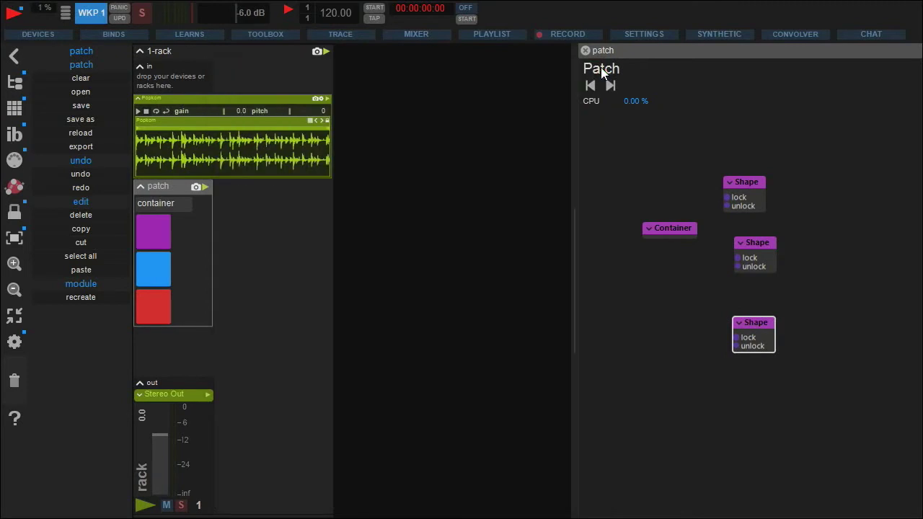
click(752, 193)
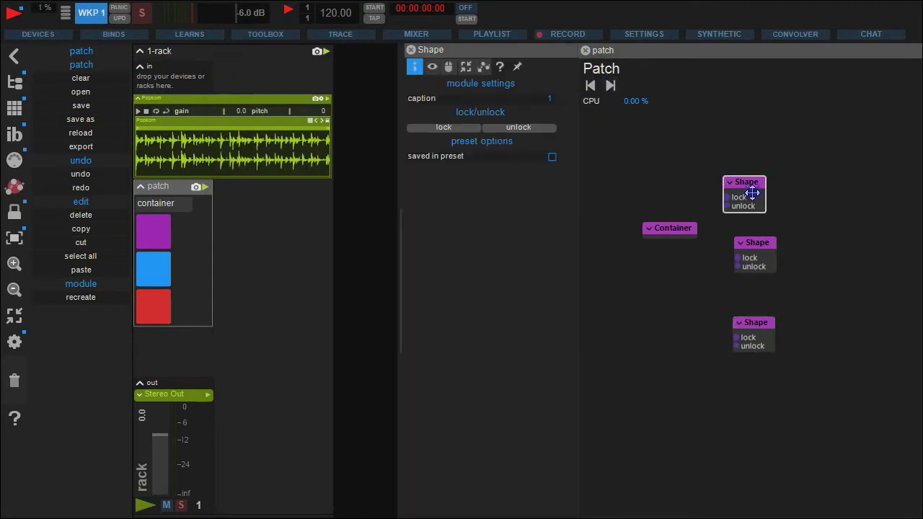
click(430, 67)
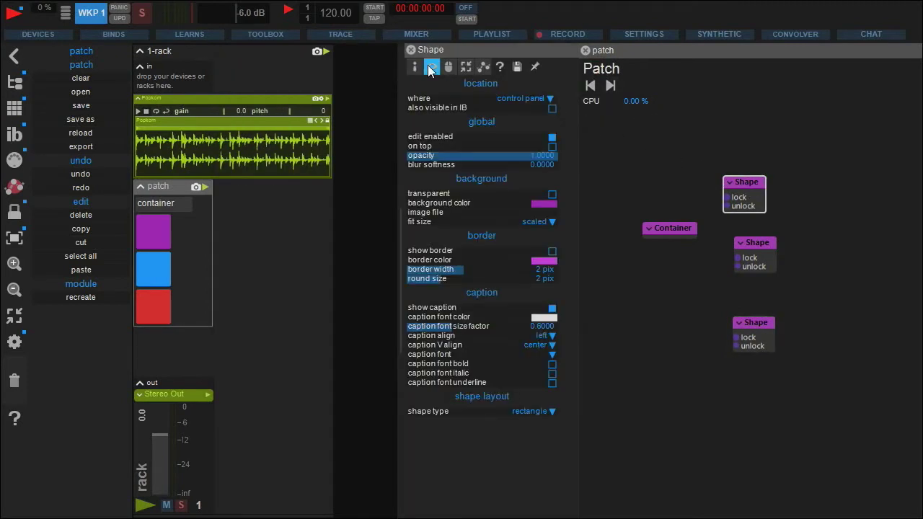
click(512, 98)
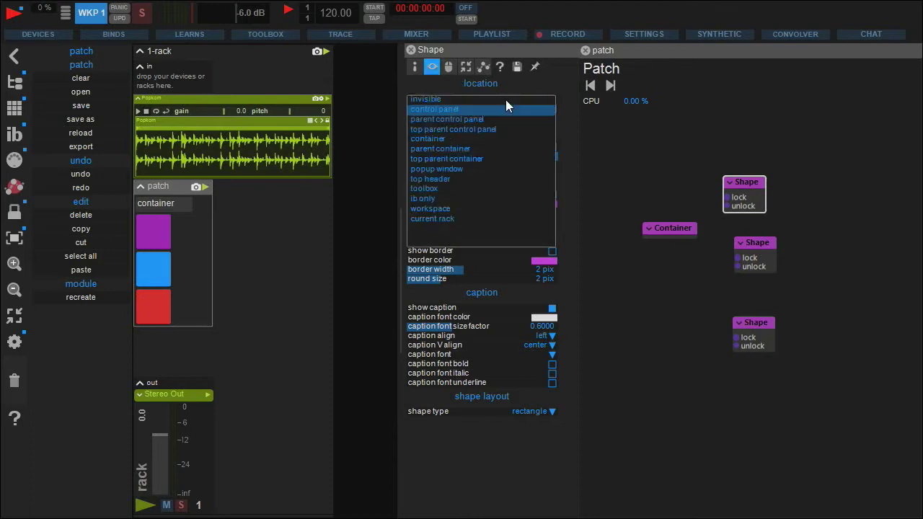
click(439, 138)
click(772, 255)
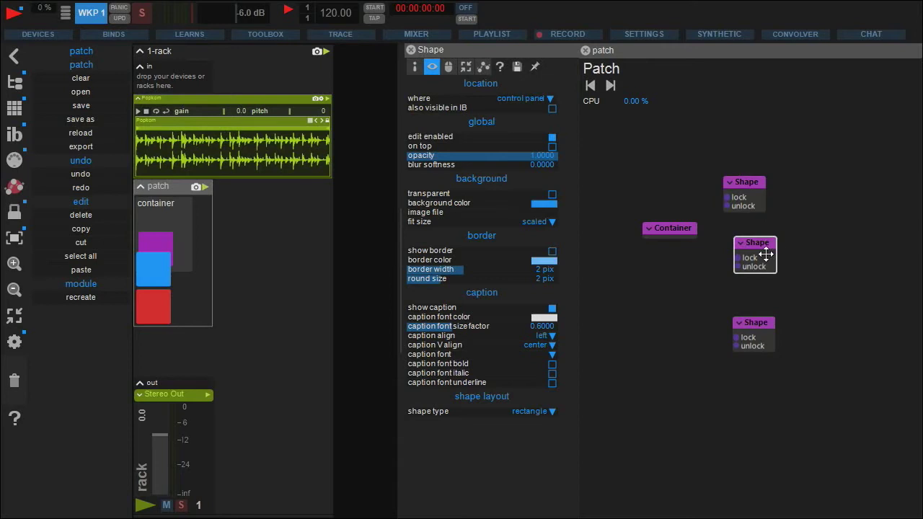
click(437, 99)
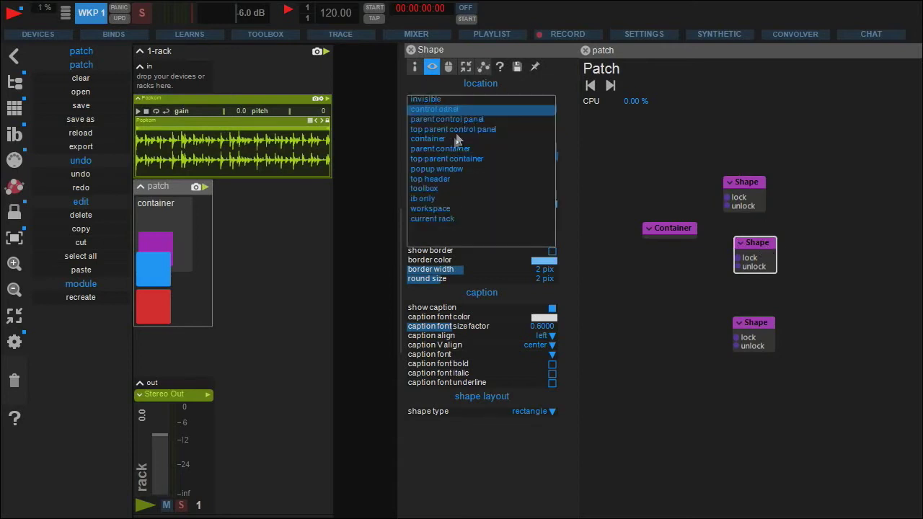
click(436, 138)
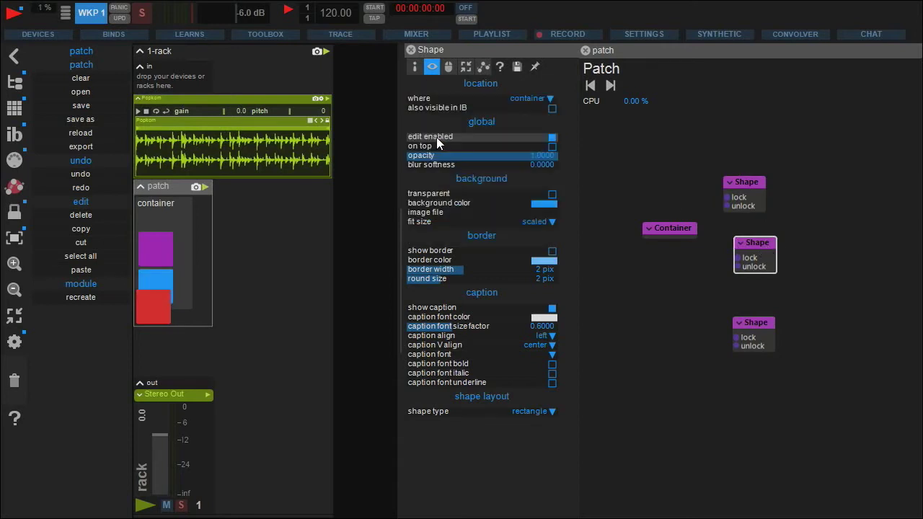
Put the red shape inside the container and change its shape type to oval
click(762, 337)
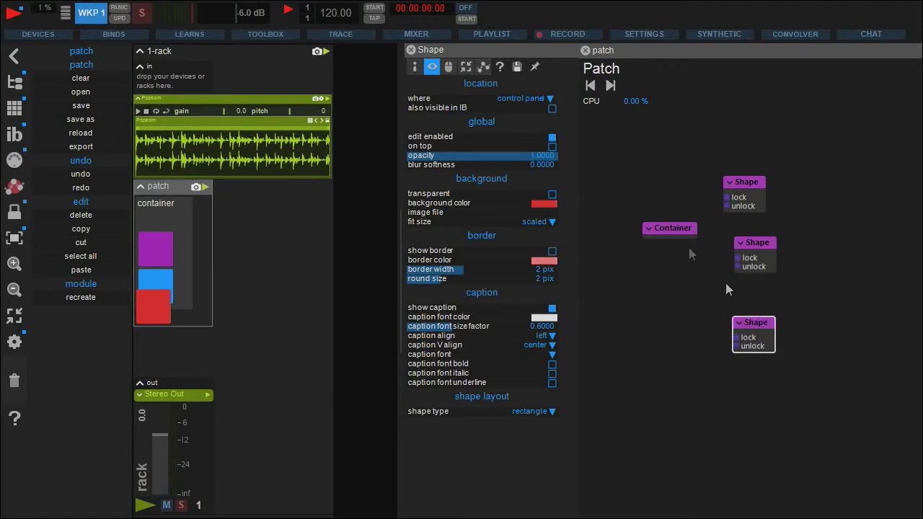
click(492, 101)
click(453, 139)
click(481, 413)
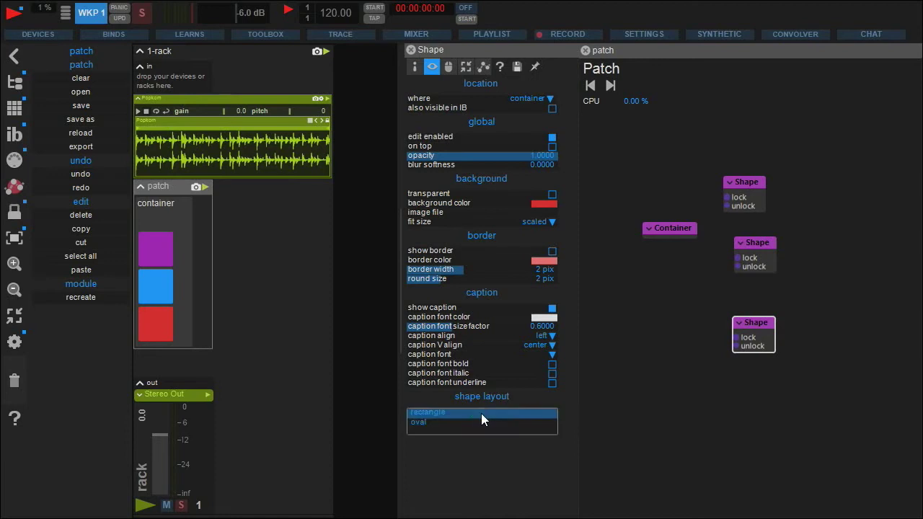
click(418, 422)
click(411, 50)
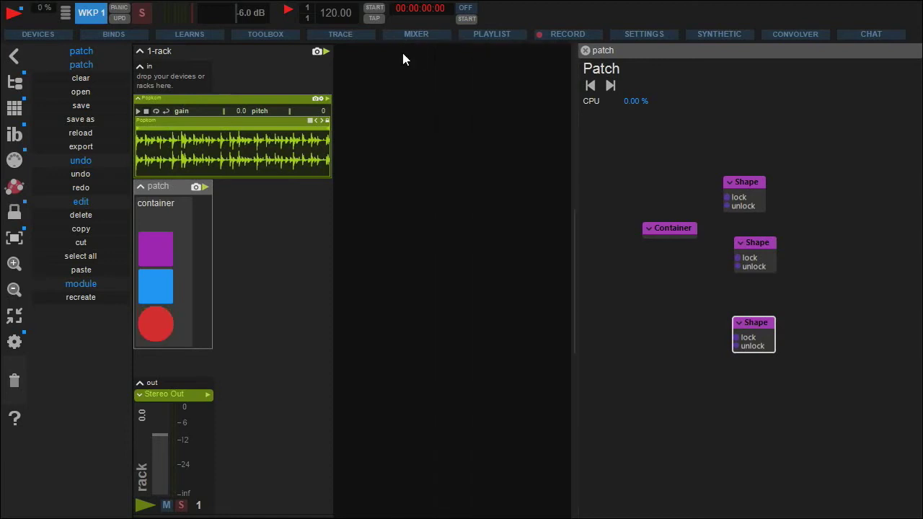
click(15, 213)
Drag the container panel larger, relock the layout, and review its size and physics settings
drag(192, 347, 335, 366)
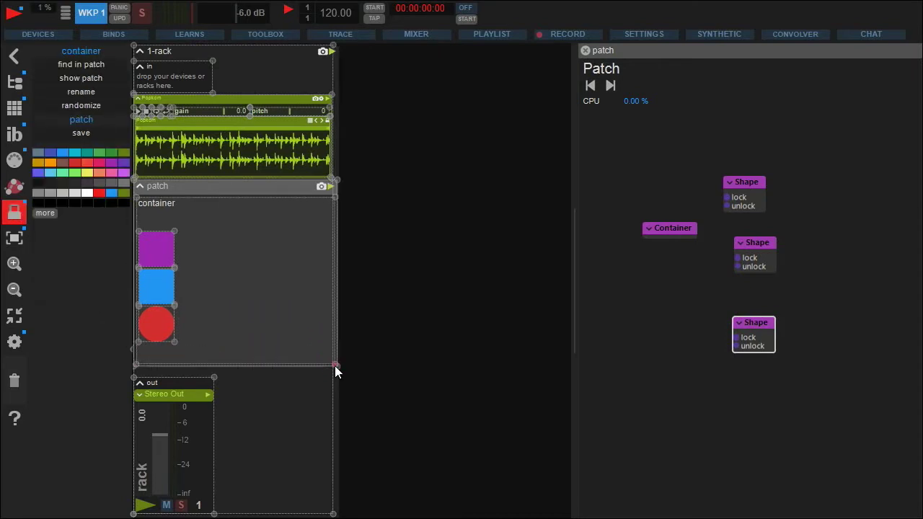
click(13, 214)
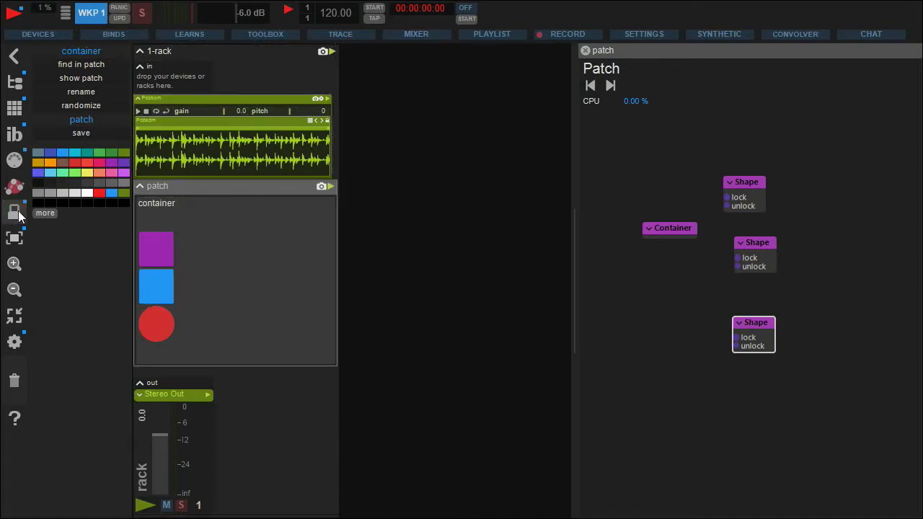
click(676, 229)
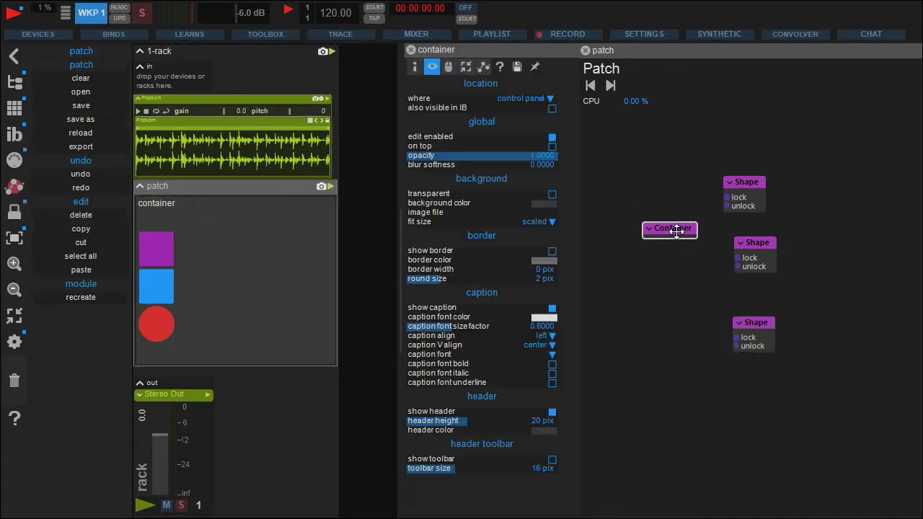
click(464, 67)
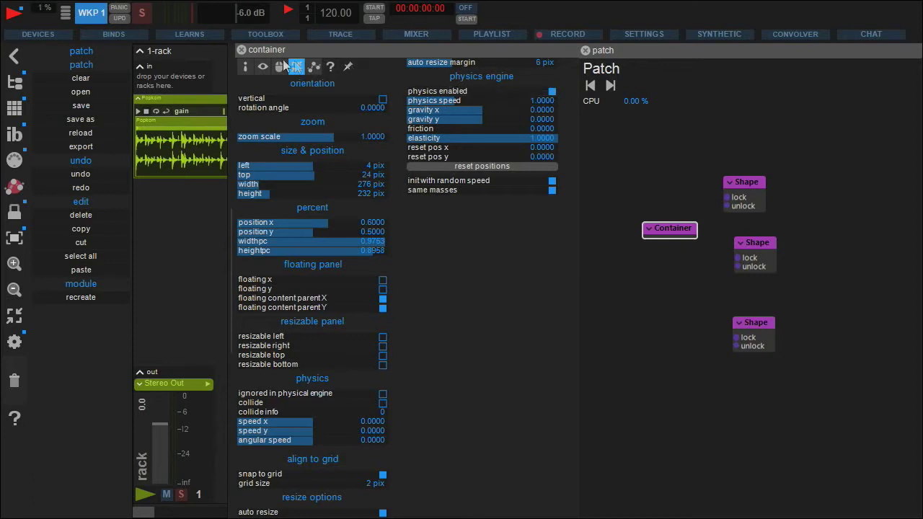
click(240, 50)
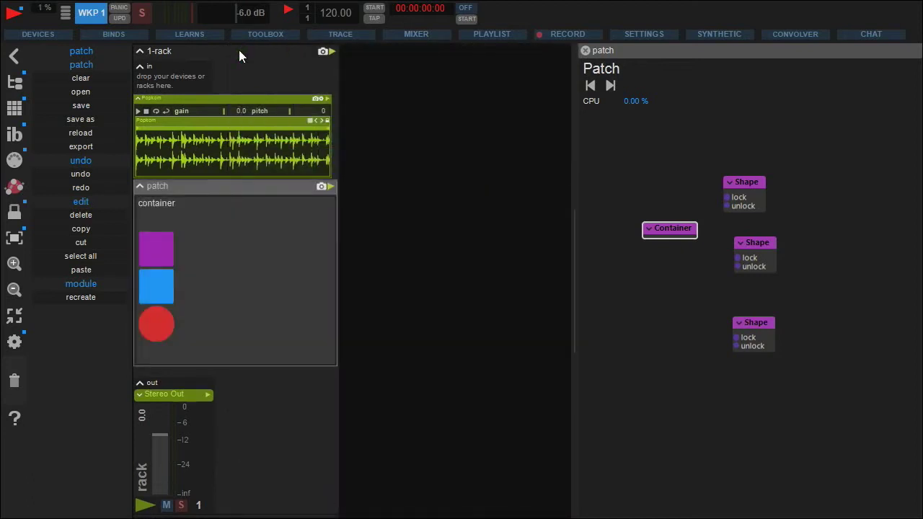
Start playback and add faders for the Container's physics speed, gravity y, friction and elasticity
key(space)
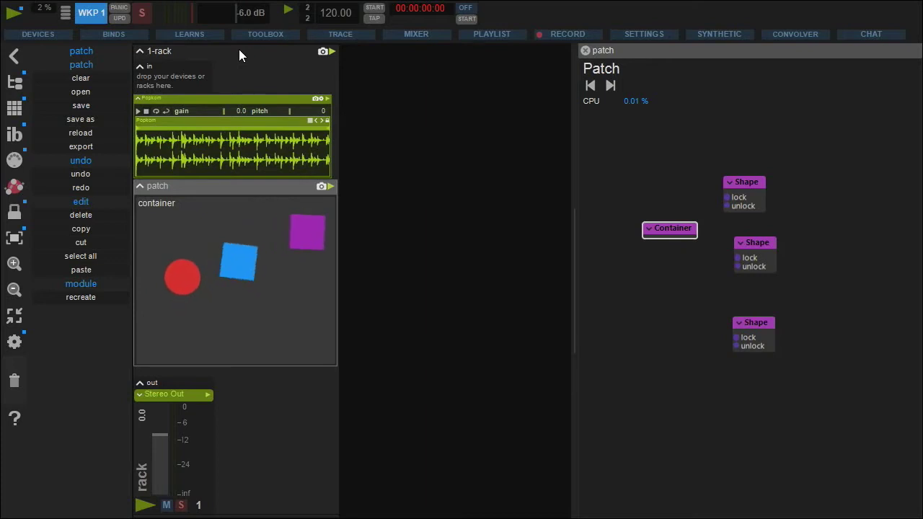
click(651, 230)
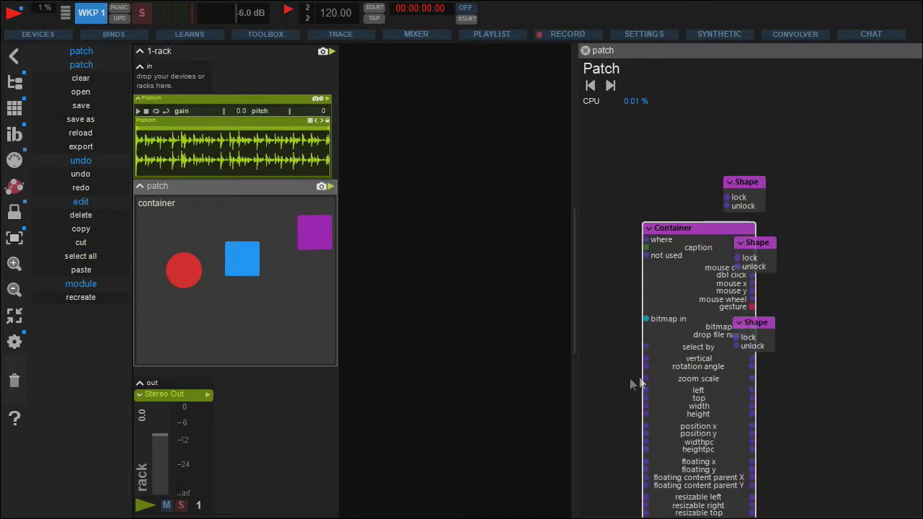
drag(613, 378, 694, 155)
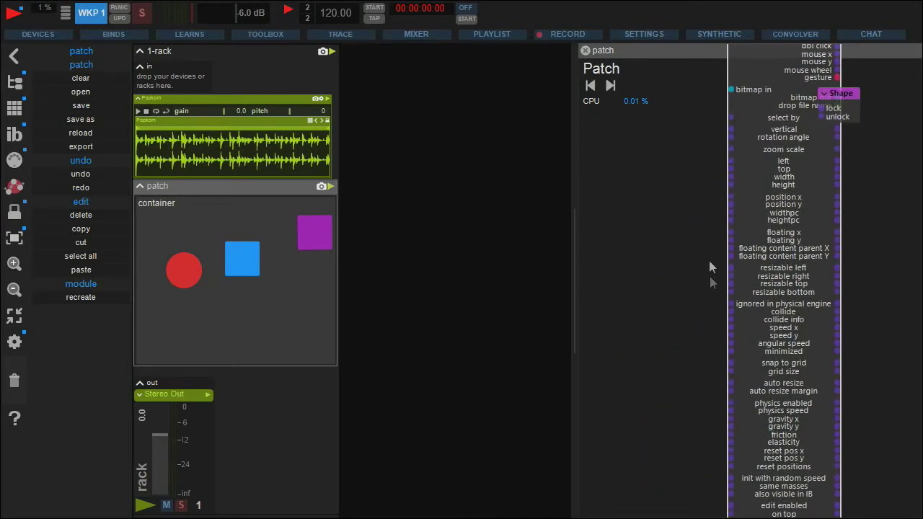
drag(728, 406, 647, 382)
click(692, 135)
drag(729, 429, 642, 422)
click(660, 135)
drag(730, 436, 641, 478)
click(663, 138)
click(673, 155)
scroll(688, 206, up, 3)
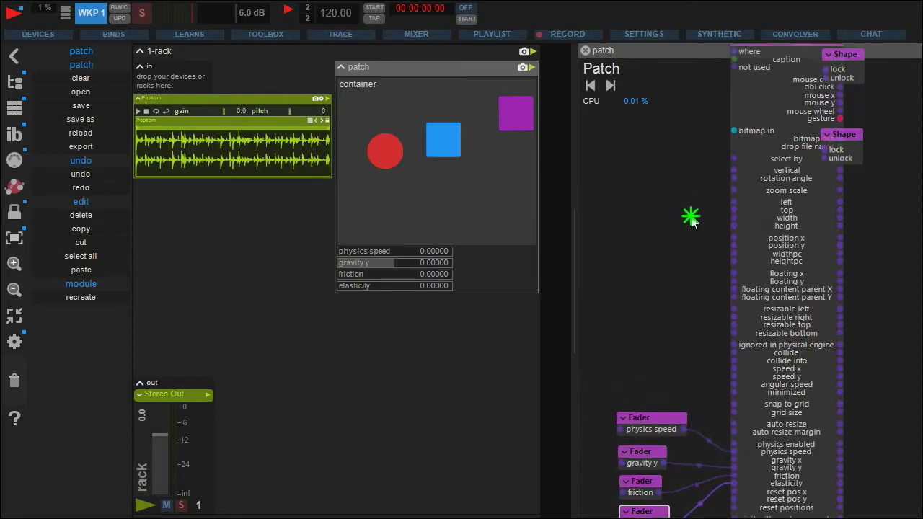
Place the Container and Shape modules below the faders and raise the physics speed
drag(748, 71, 845, 243)
drag(763, 155, 752, 453)
drag(690, 451, 711, 151)
drag(780, 198, 784, 277)
drag(343, 251, 367, 251)
Set friction to 0.01432 and elasticity to 0.93668, test gravity y, then reset it to 0
click(359, 275)
drag(352, 287, 446, 288)
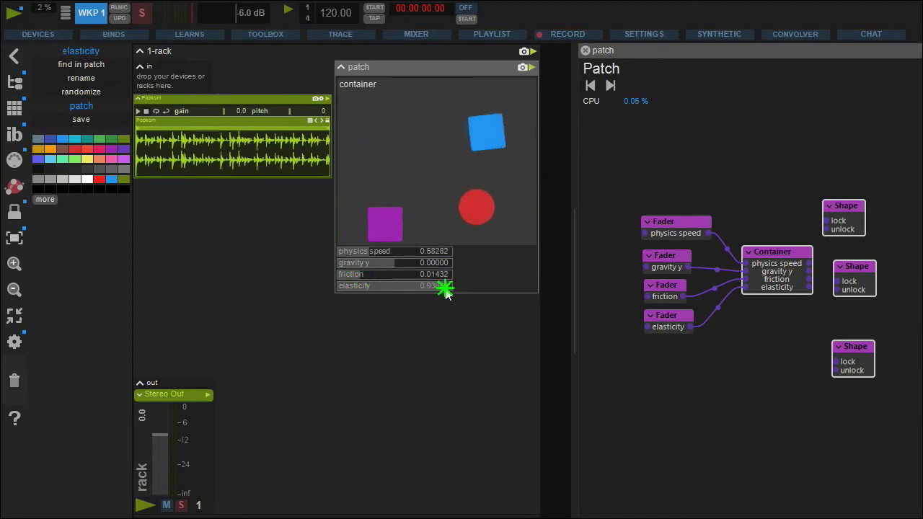
mouse_move(393, 263)
mouse_down()
mouse_move(442, 278)
mouse_move(447, 270)
mouse_move(354, 264)
mouse_move(381, 269)
mouse_up()
double_click(380, 270)
key(space)
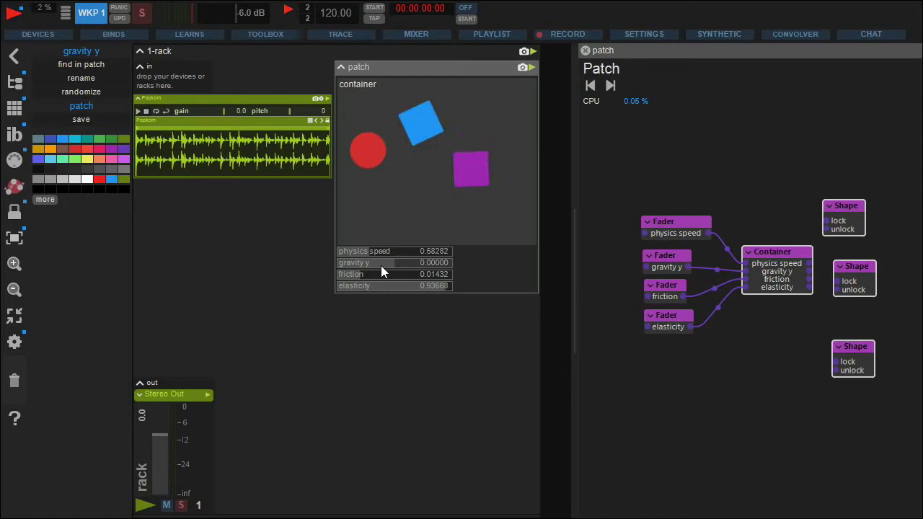
Search modules for 'phaser' and drop an Audio Phaser into the patch as stereo
key(ctrl+b)
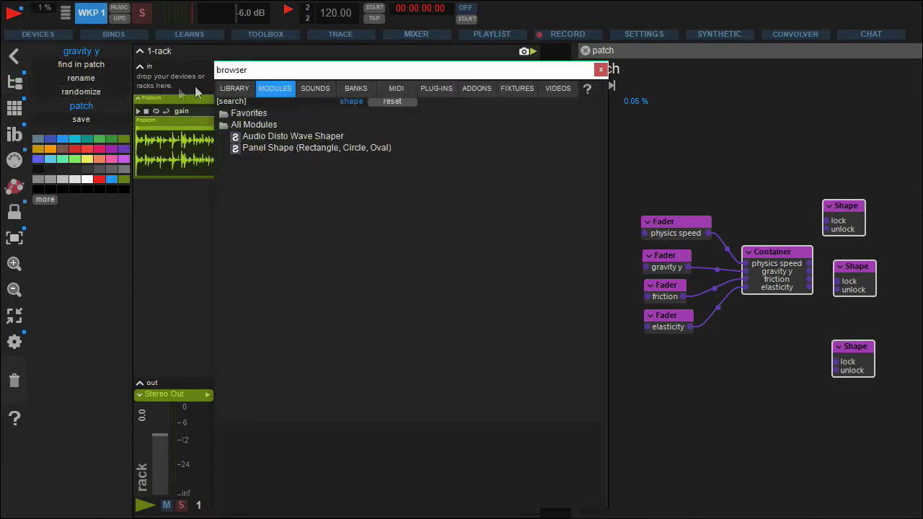
drag(353, 73, 216, 98)
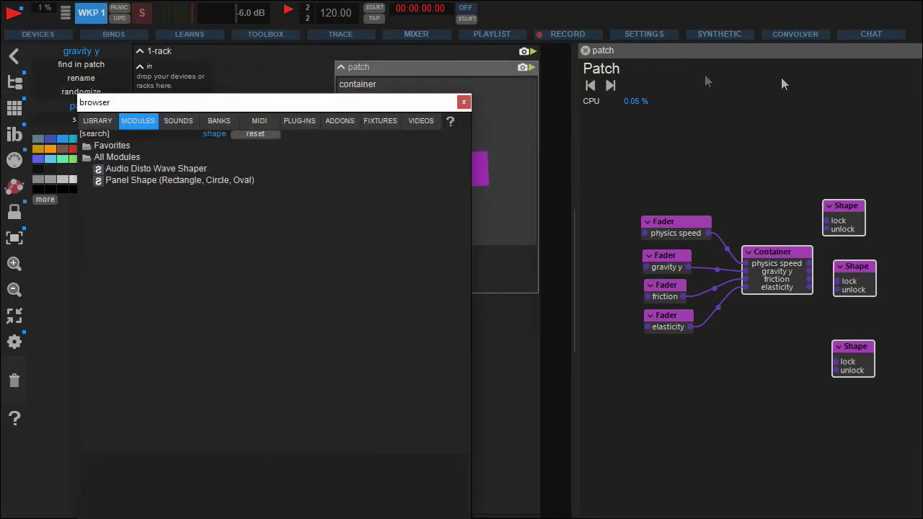
drag(868, 130, 658, 157)
click(195, 135)
text(p)
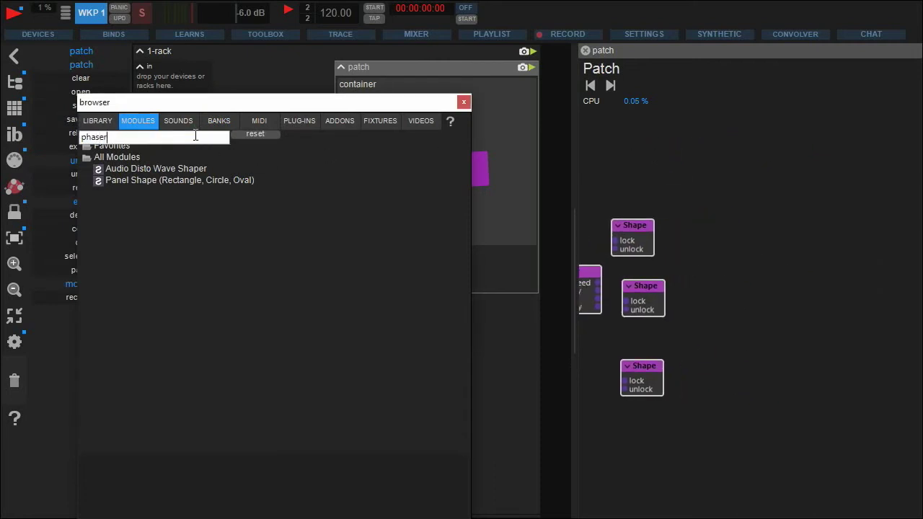
text(haser)
key(Return)
drag(130, 169, 752, 263)
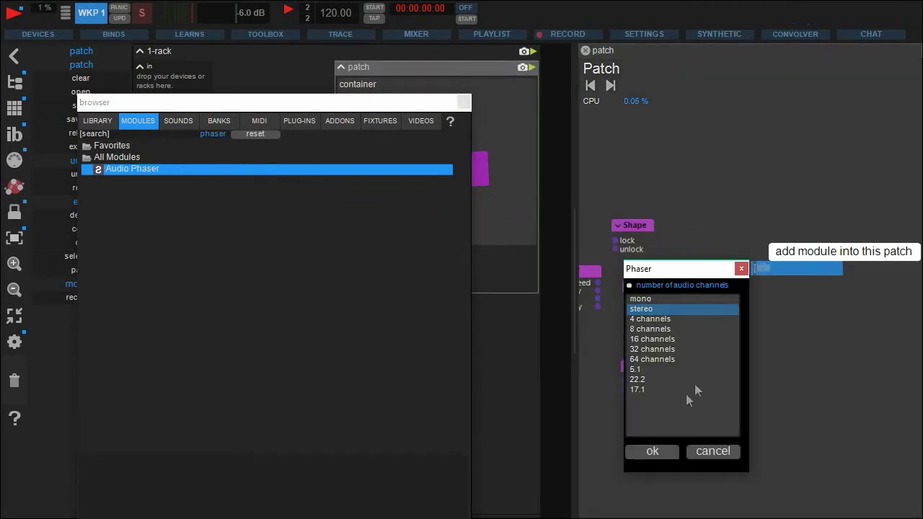
click(651, 448)
click(464, 103)
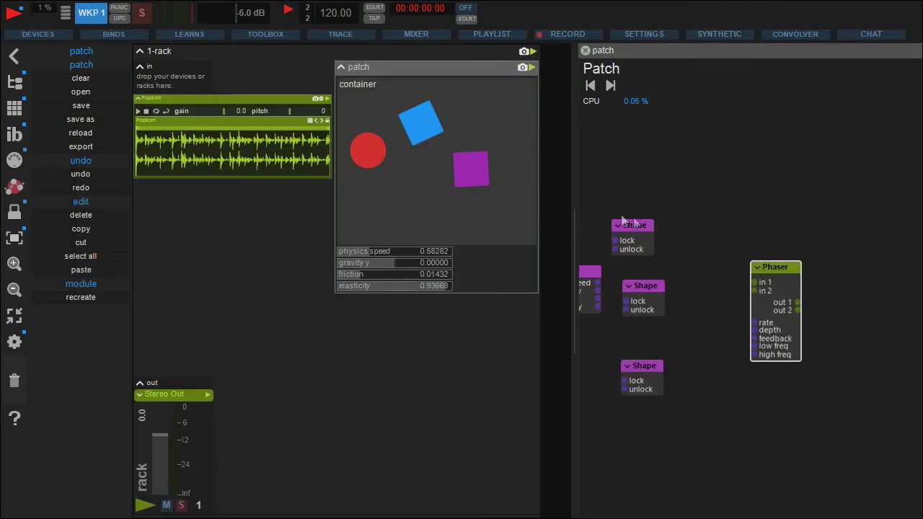
Feed the Phaser from two Audio In nodes and send it to two Audio Out nodes
drag(755, 285, 722, 267)
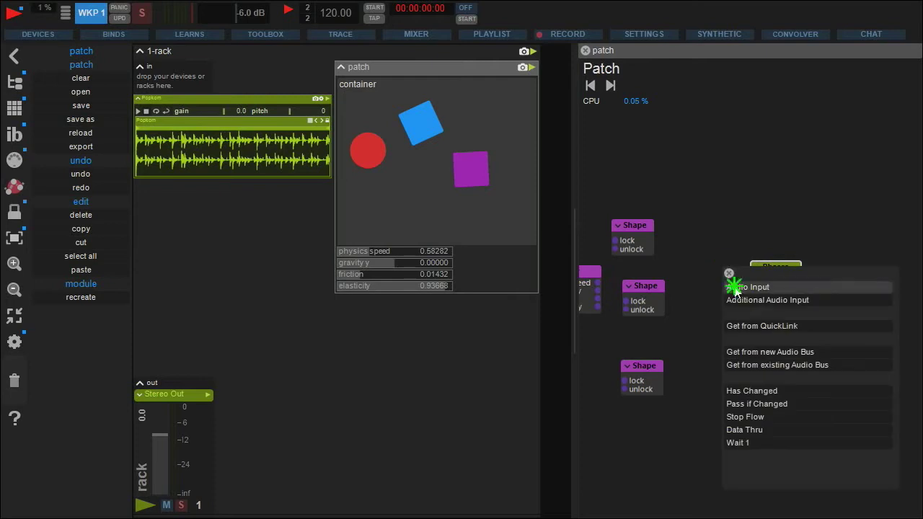
click(743, 286)
drag(796, 293, 901, 320)
click(855, 242)
drag(866, 406, 825, 386)
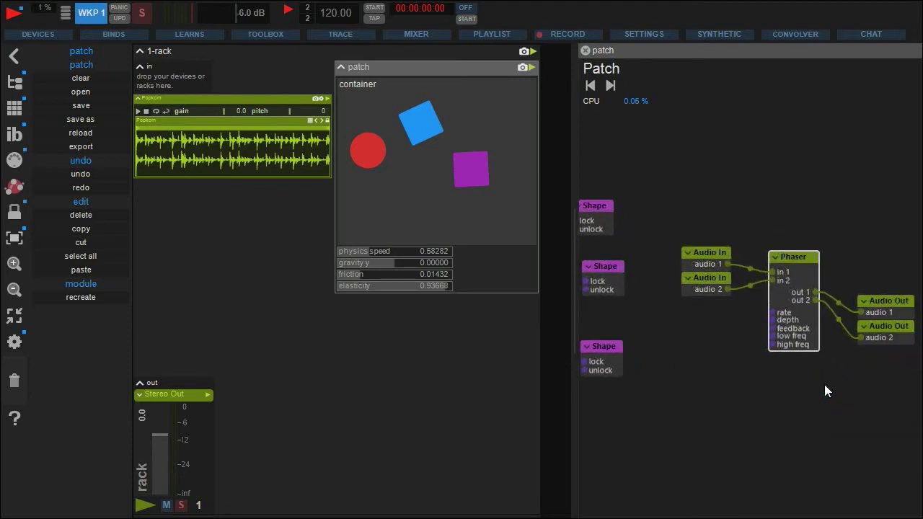
Wire the Shape's position x to Phaser rate and position y to Phaser depth
drag(601, 216, 645, 194)
double_click(647, 192)
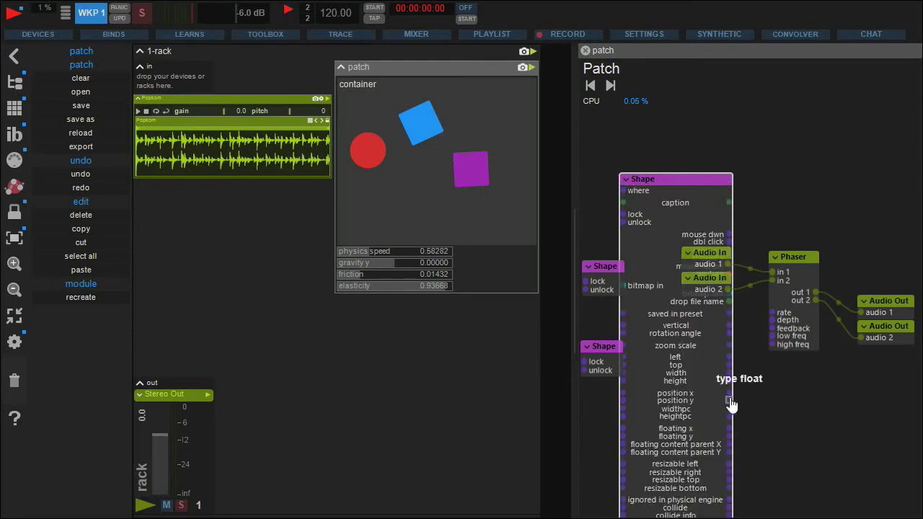
drag(759, 364, 770, 316)
drag(730, 401, 770, 324)
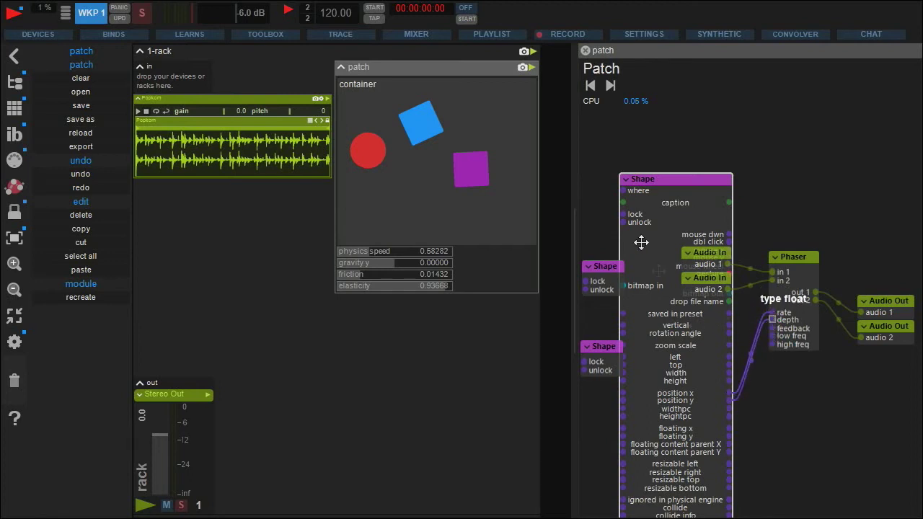
click(625, 180)
drag(649, 191, 609, 228)
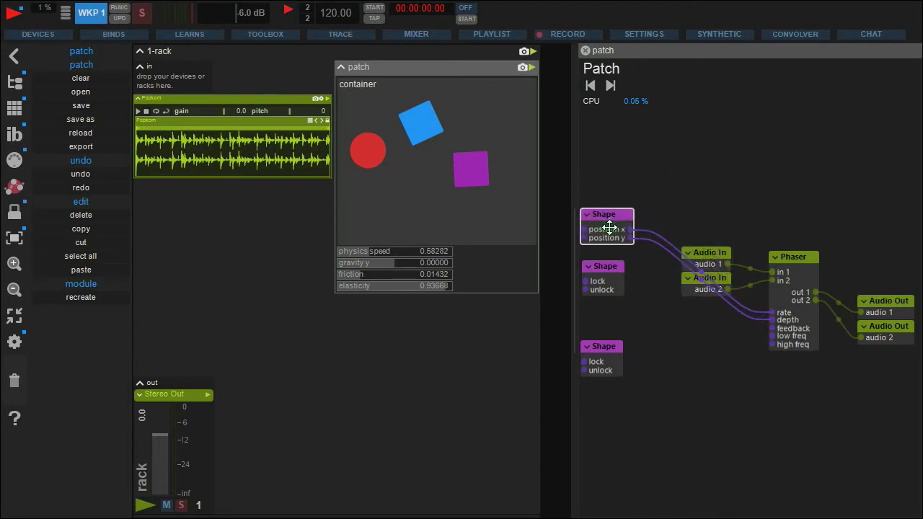
Add a Switch on the Phaser's bypass, loop the audio clip, and raise physics speed
click(776, 265)
drag(703, 210, 712, 227)
click(714, 199)
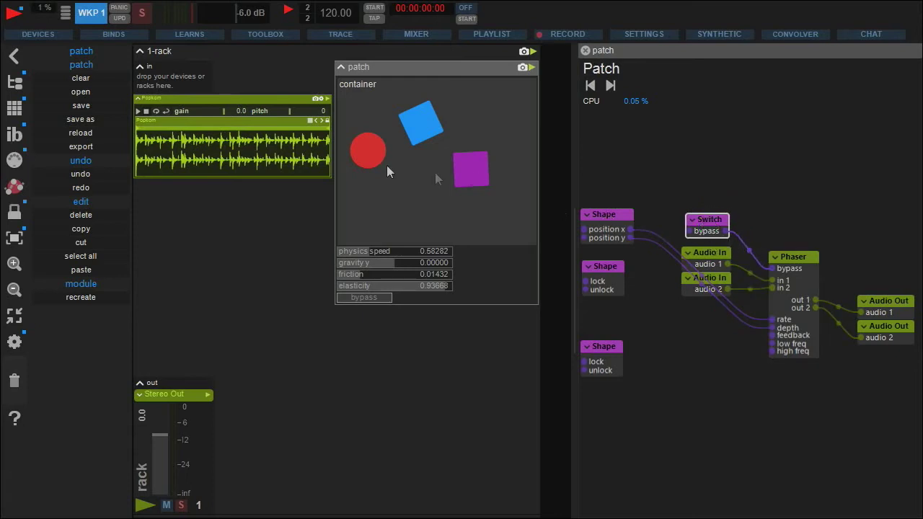
click(156, 113)
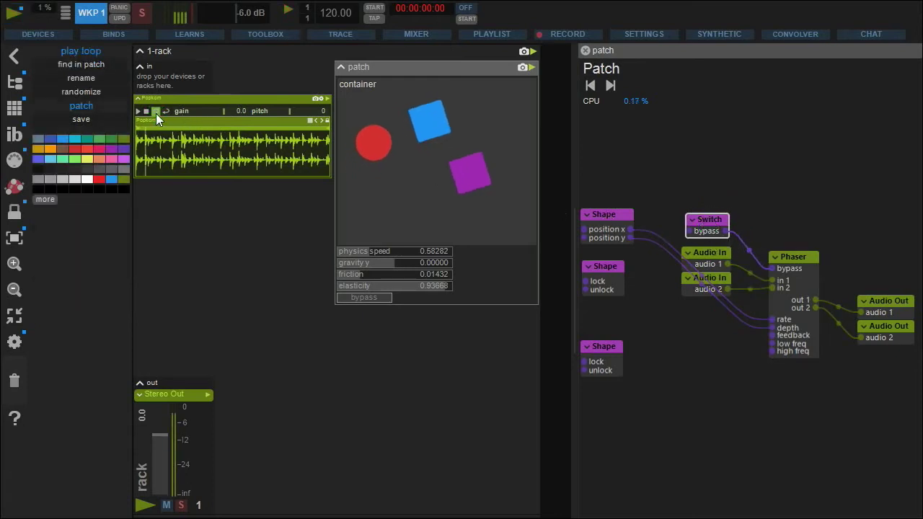
mouse_move(367, 254)
mouse_down()
mouse_move(396, 256)
mouse_move(385, 249)
mouse_up()
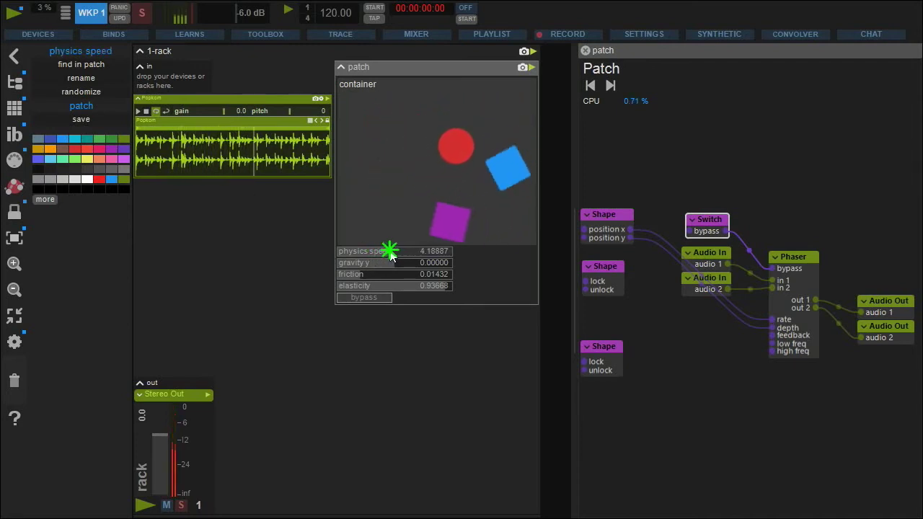
Test the Phaser bypass on and off, widen the rack panel, and restart playback
click(366, 297)
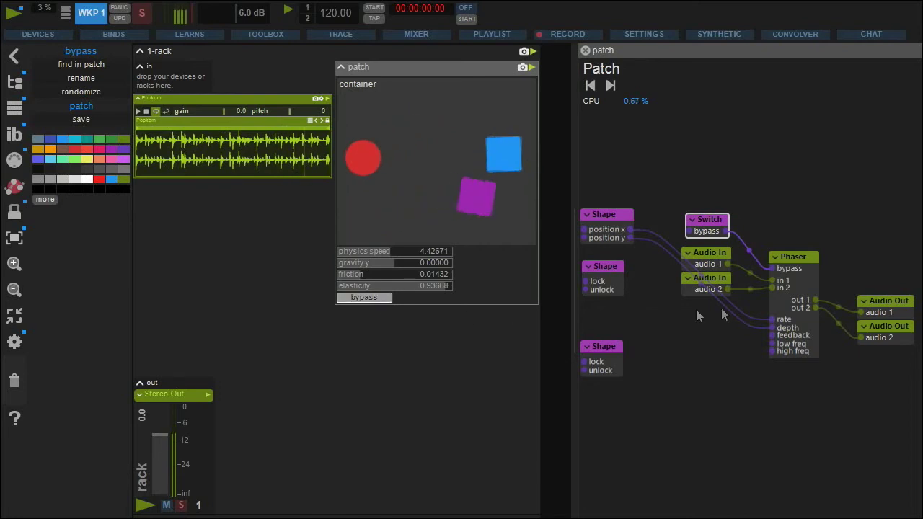
click(796, 277)
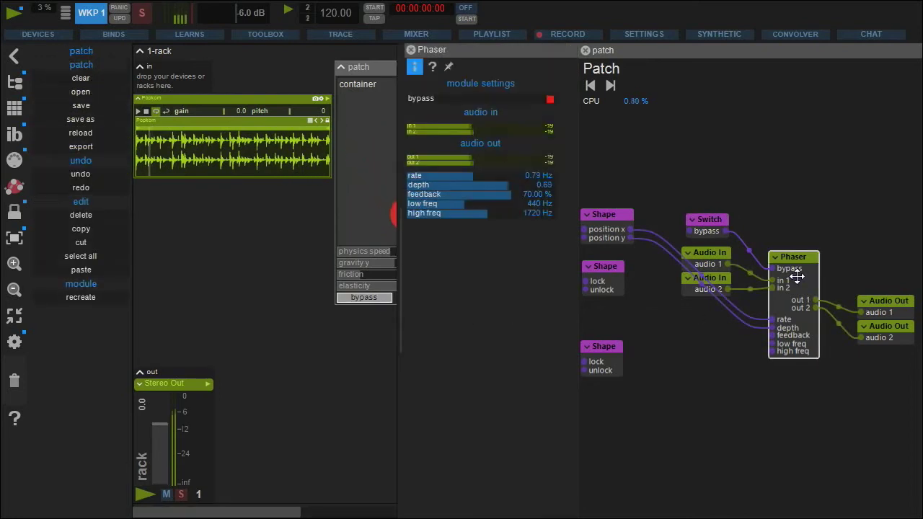
drag(399, 305, 546, 303)
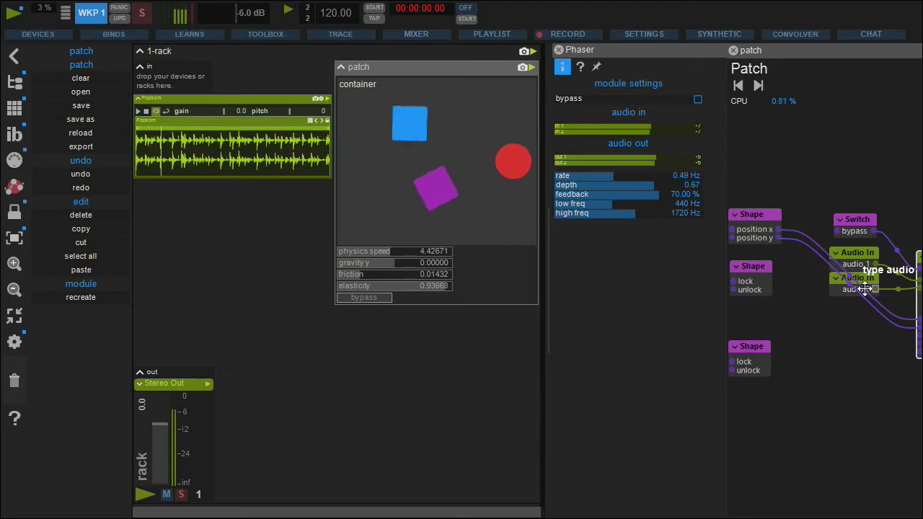
click(380, 296)
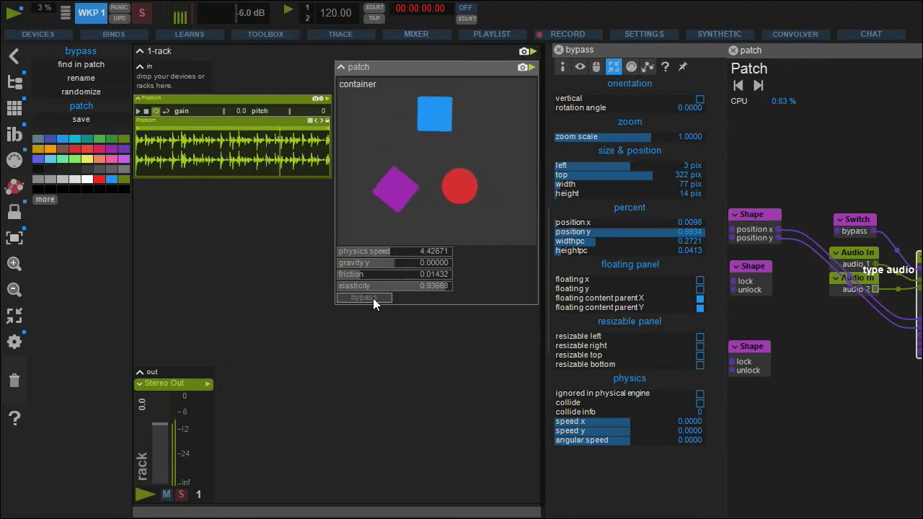
key(space)
Search for 'filter' and insert an Audio Filter on the Phaser-to-Audio Out wire
click(558, 50)
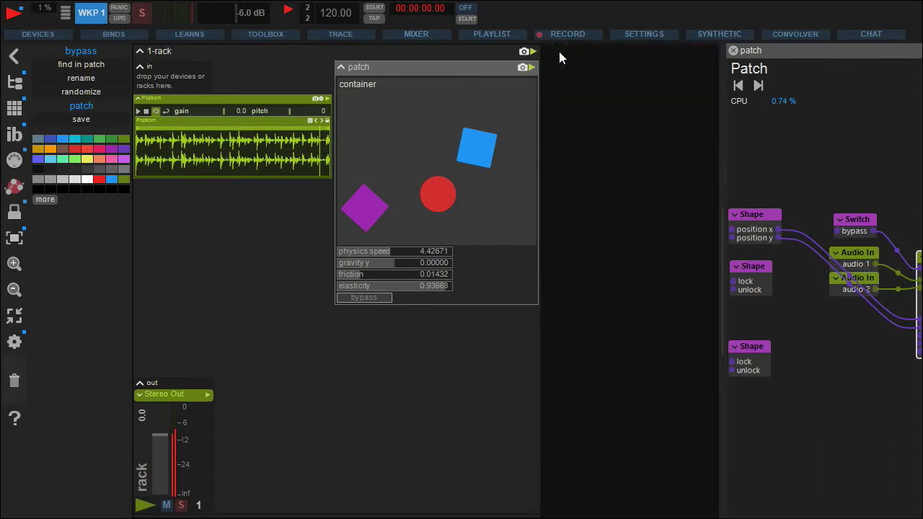
drag(721, 274, 516, 258)
drag(829, 417, 731, 383)
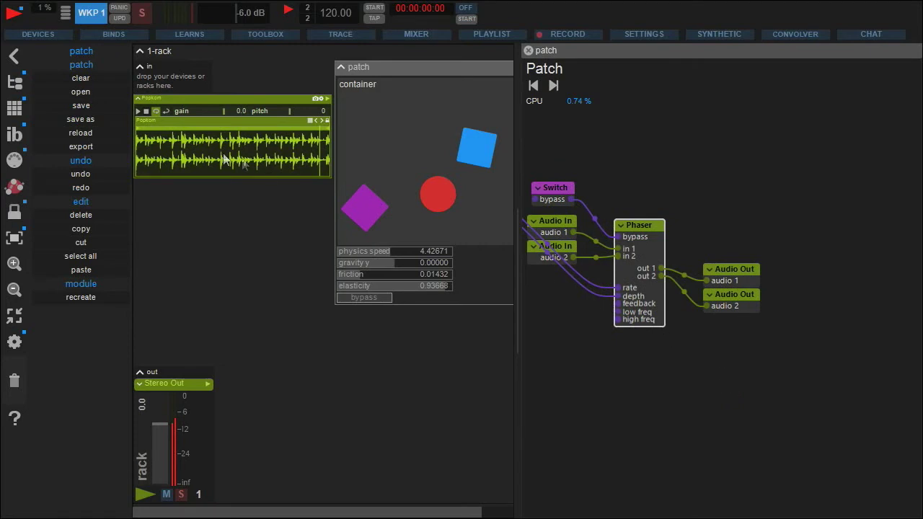
click(14, 82)
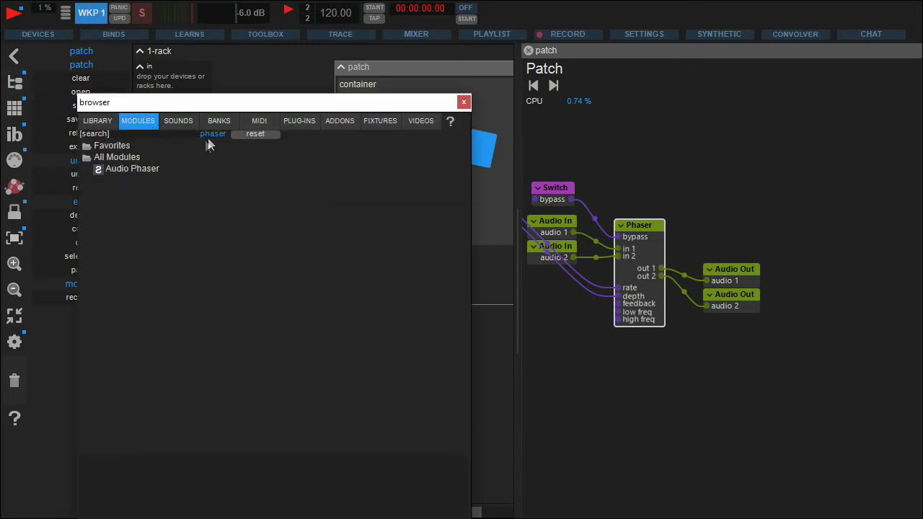
click(212, 137)
text(filter)
key(Return)
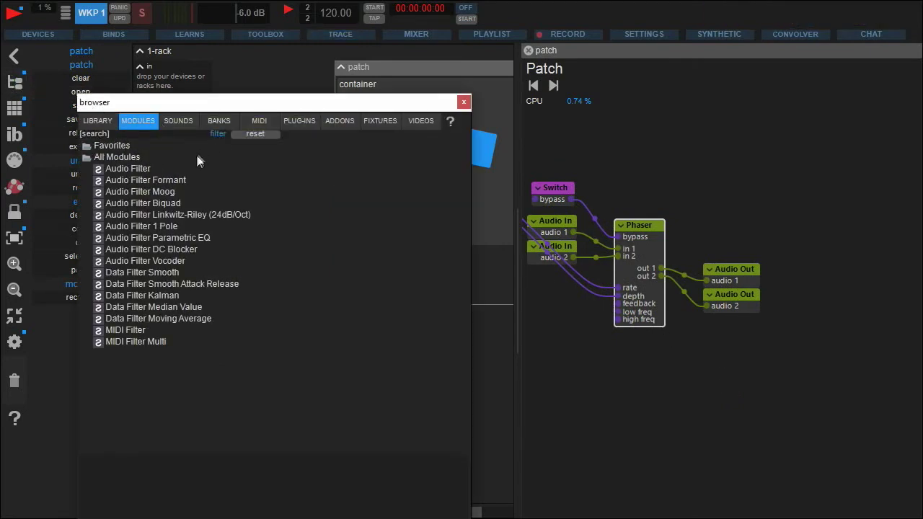
drag(137, 171, 686, 279)
click(666, 450)
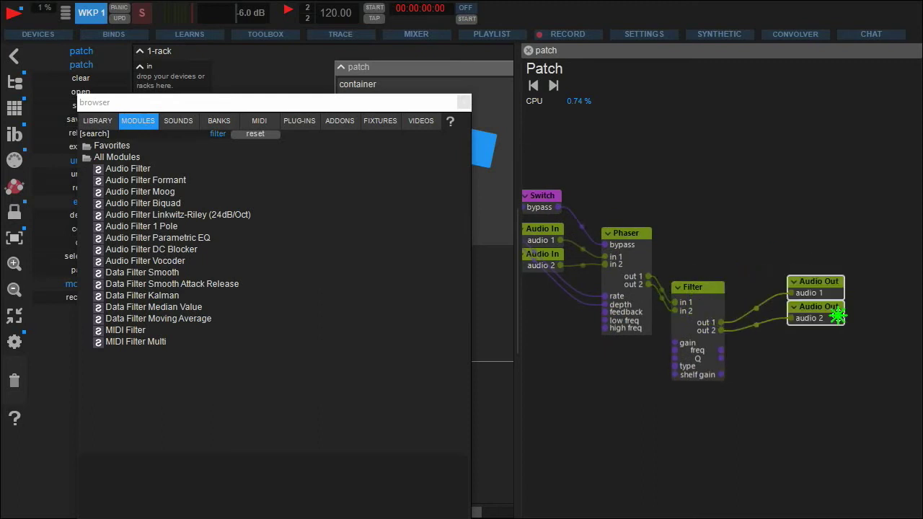
drag(631, 419, 679, 359)
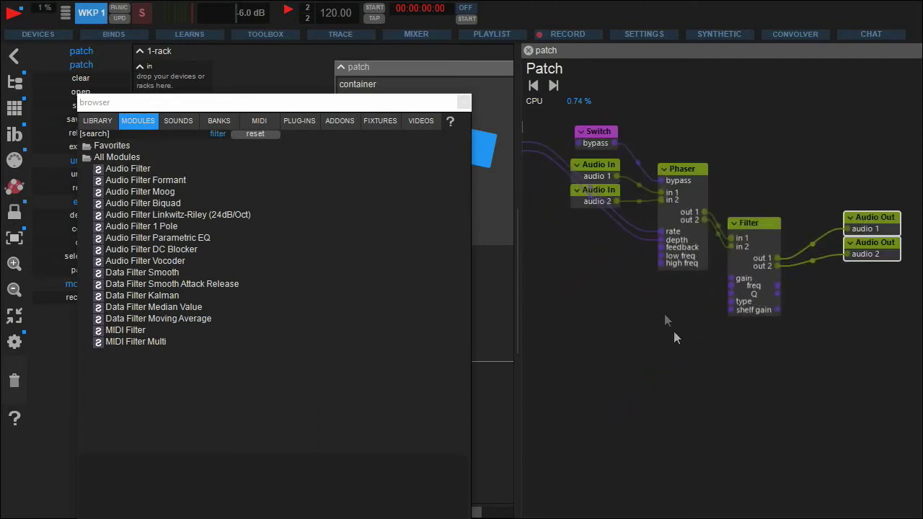
click(465, 103)
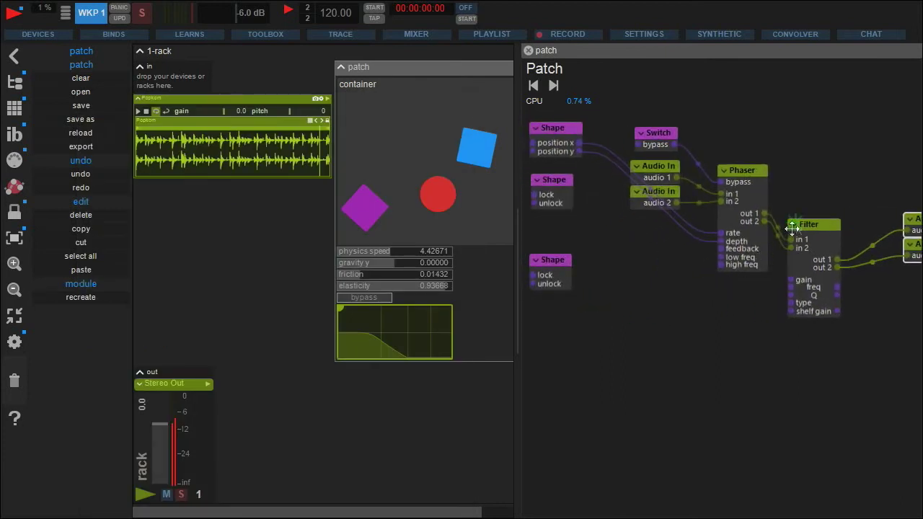
Add a Switch controlling the Filter's bypass and nudge the Filter into place
click(792, 226)
drag(793, 250, 715, 324)
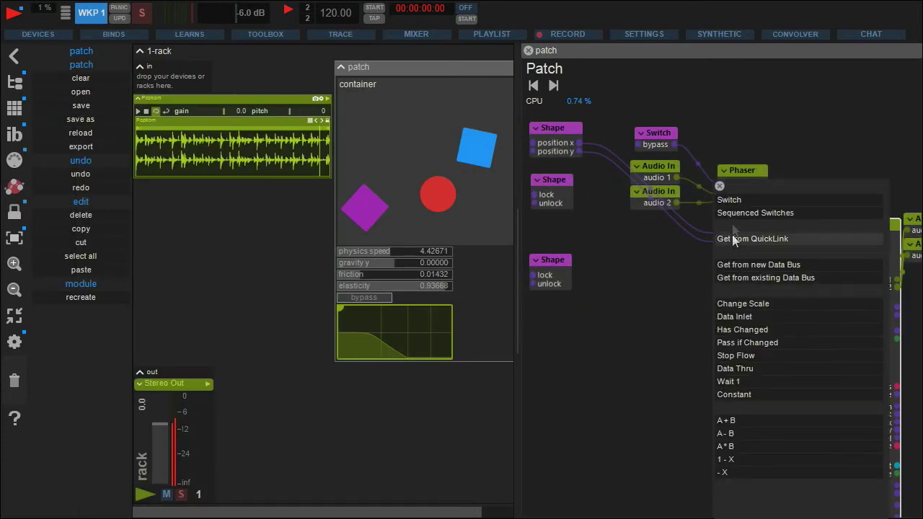
click(727, 200)
click(796, 228)
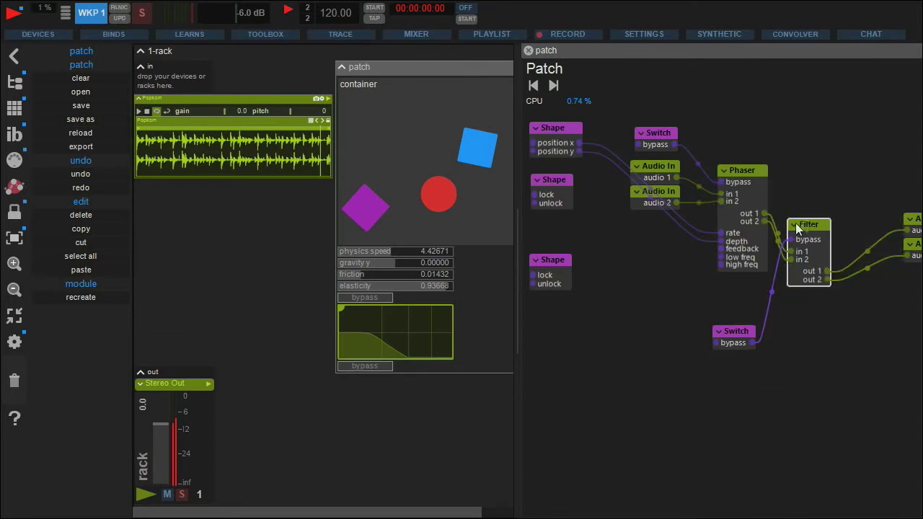
drag(809, 225, 846, 226)
drag(584, 371, 630, 366)
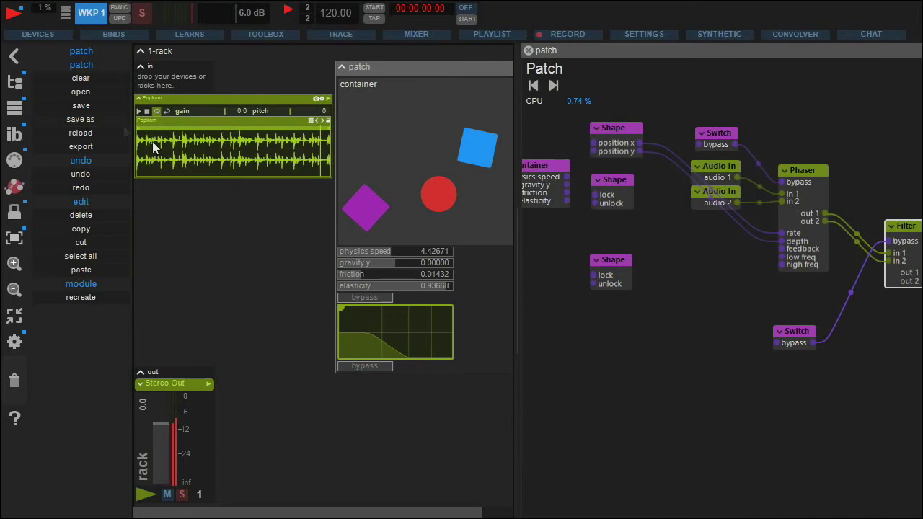
Add a Toggle module and wire its output to the lower Switch's bypass input
click(15, 81)
click(135, 137)
text(to)
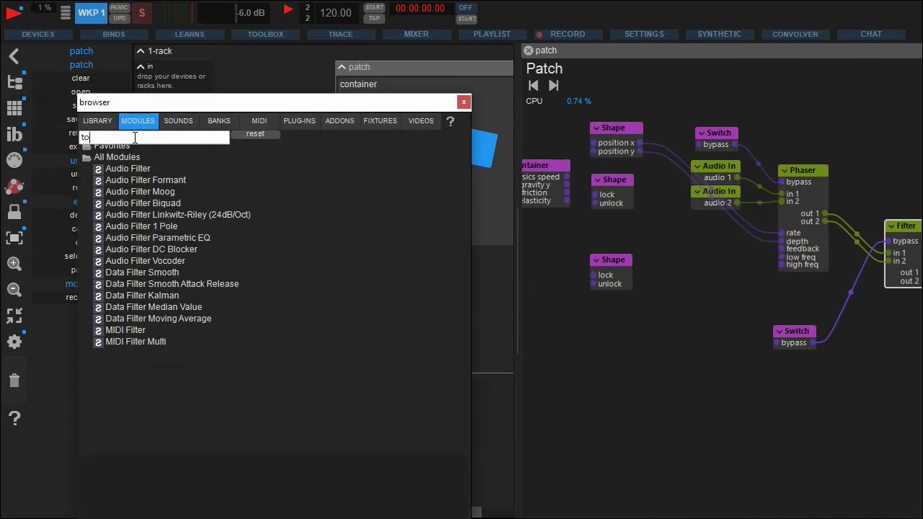
text(ggle)
key(Return)
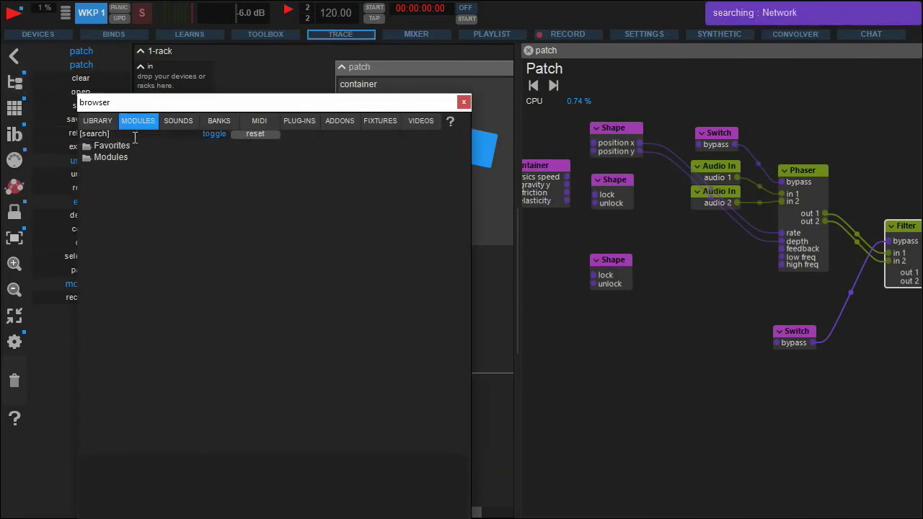
drag(108, 171, 677, 349)
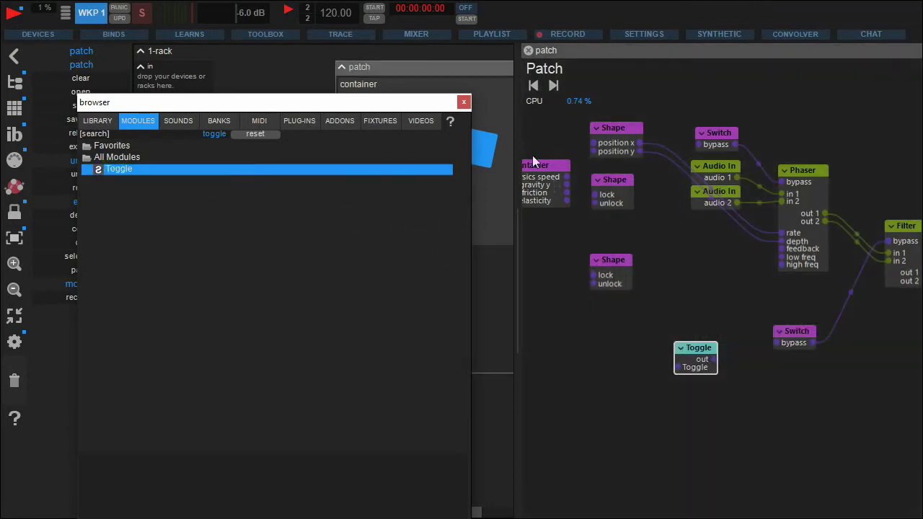
click(463, 104)
drag(714, 360, 773, 346)
drag(694, 348, 724, 315)
Reposition the top Shape node and close the patch editor
click(600, 134)
click(598, 134)
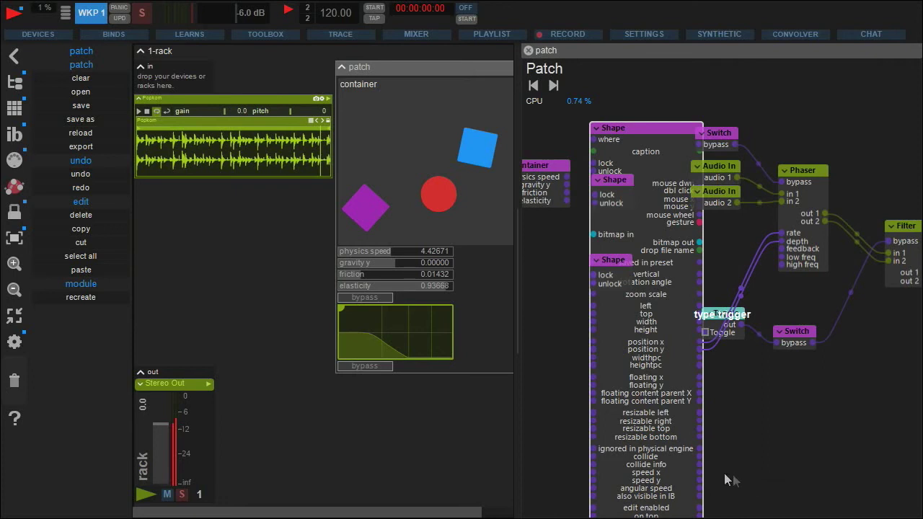
drag(683, 449, 706, 339)
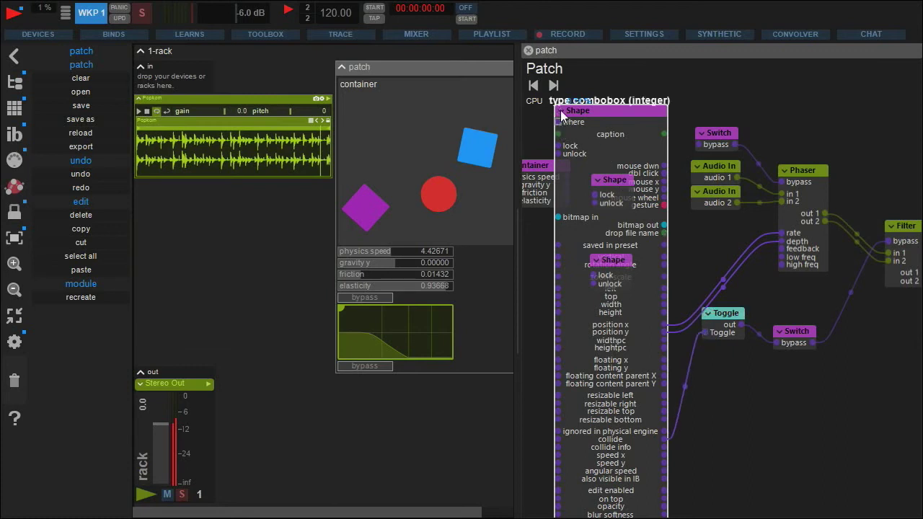
drag(561, 115, 611, 138)
click(530, 50)
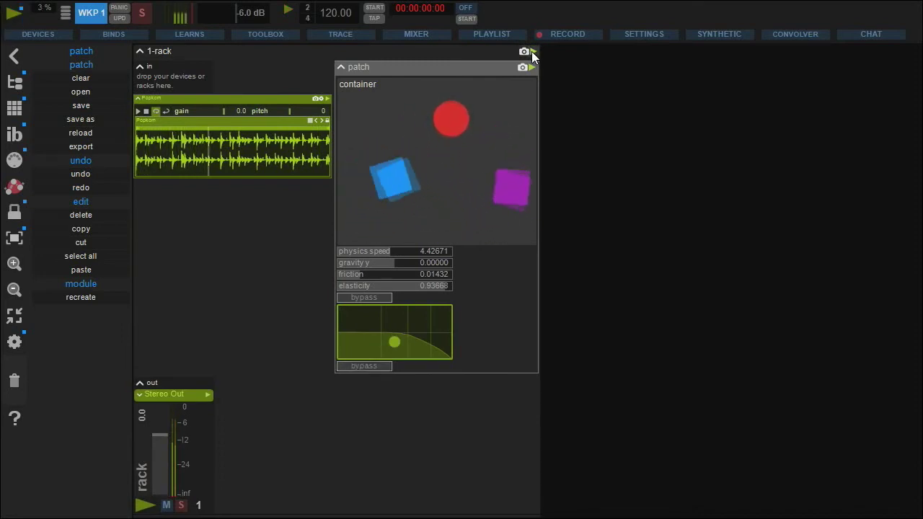
Move the filter XY pad point and raise the physics speed to about 14.99
drag(394, 346, 378, 342)
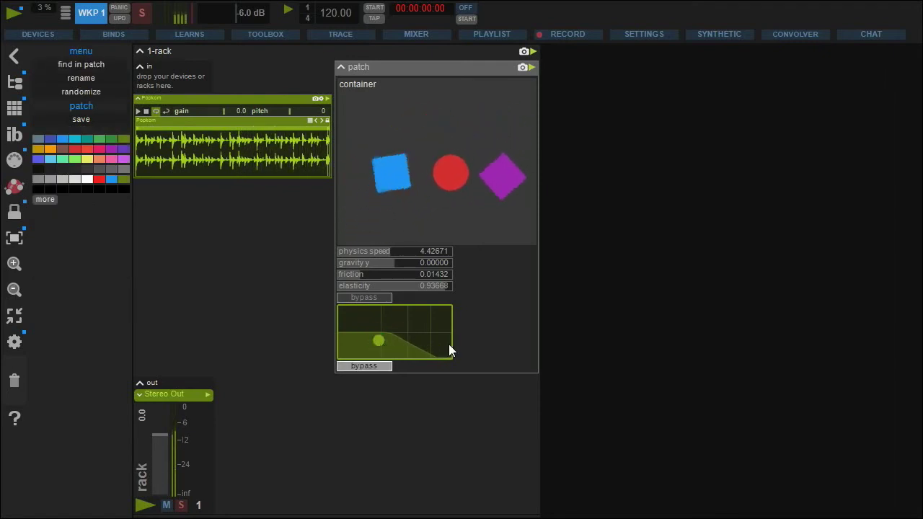
click(390, 251)
drag(392, 252, 409, 254)
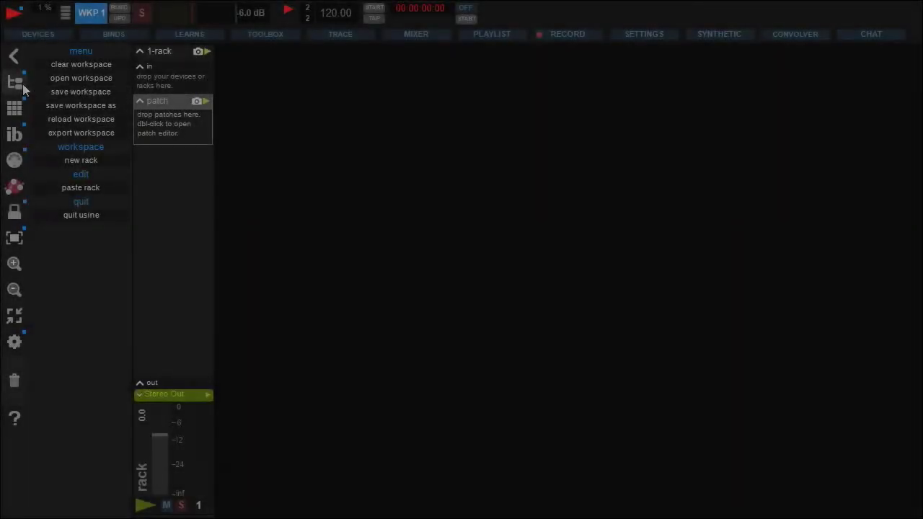
Drop GROOVE Physics from the Groove machines library into the 1-rack above the 10-Bottle patch
click(17, 82)
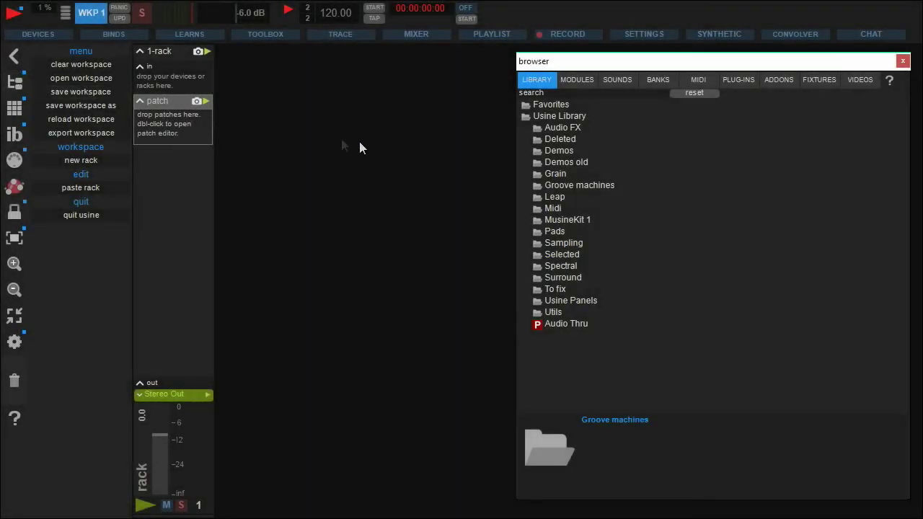
click(578, 186)
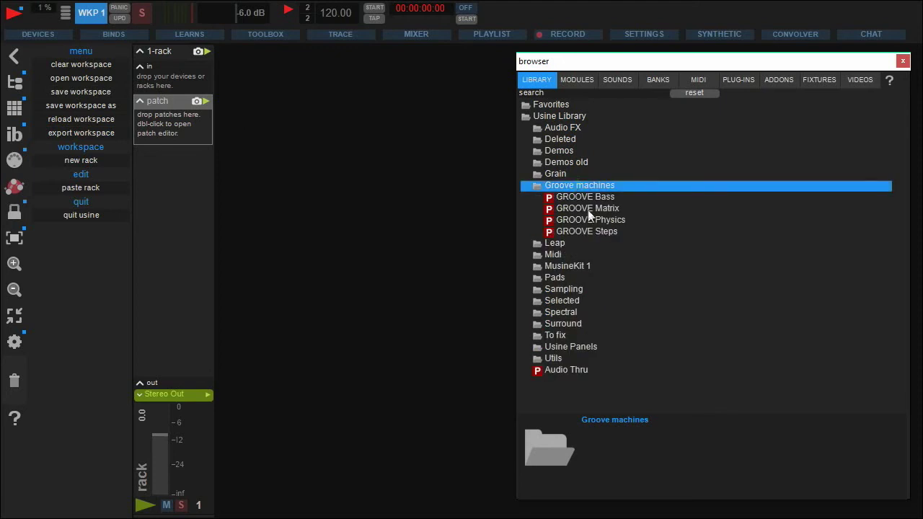
drag(593, 219, 154, 110)
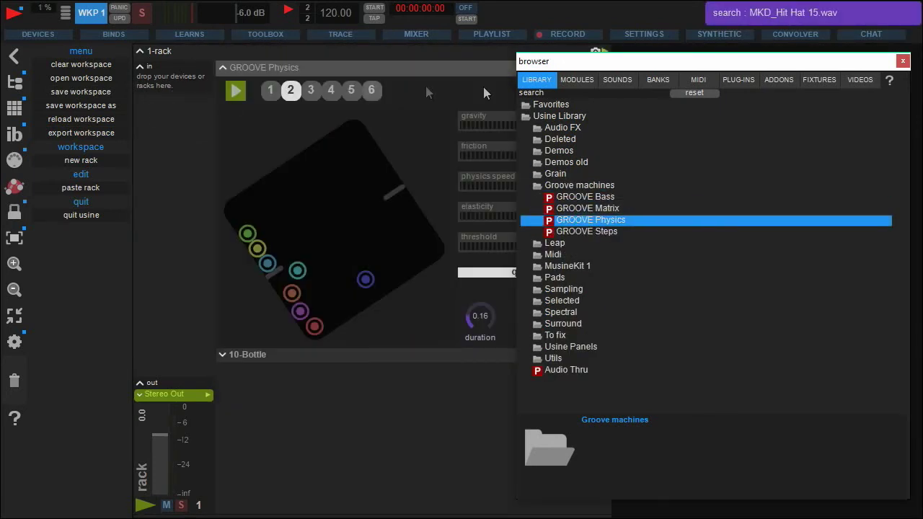
click(904, 62)
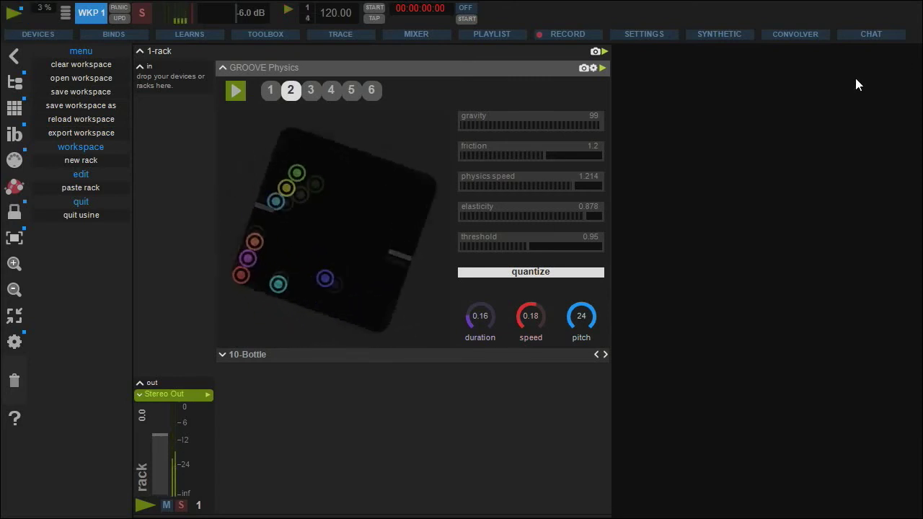
Adjust GROOVE Physics gravity, lower pitch from 24 to 18, select steps 1–3, and show sample list 1
click(592, 128)
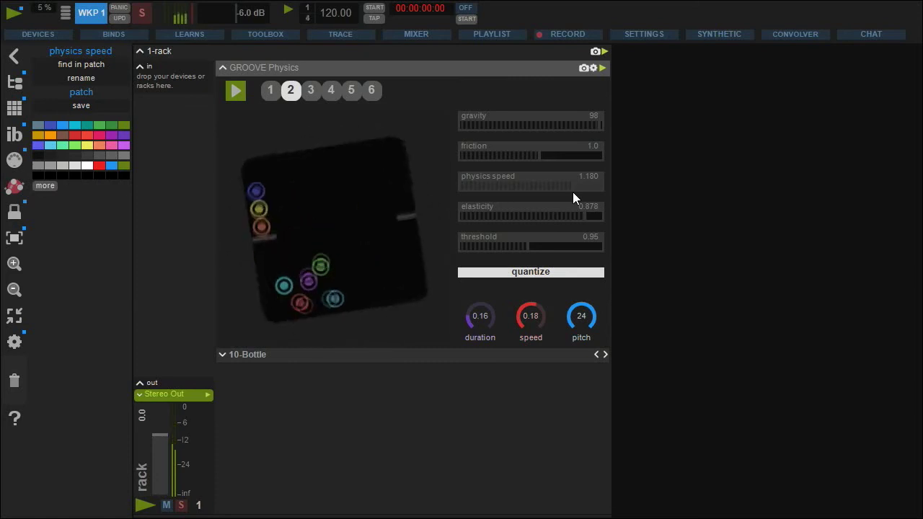
drag(585, 321, 566, 303)
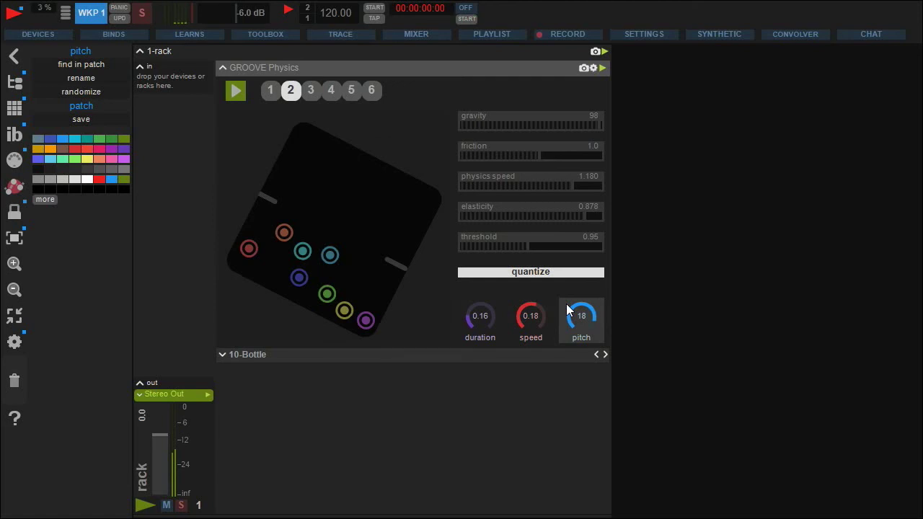
click(268, 91)
click(291, 91)
click(311, 90)
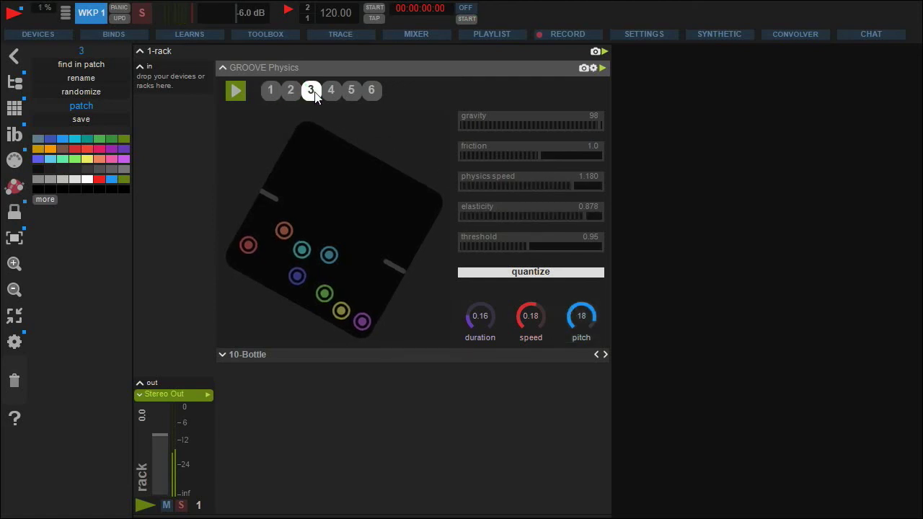
click(593, 68)
click(629, 93)
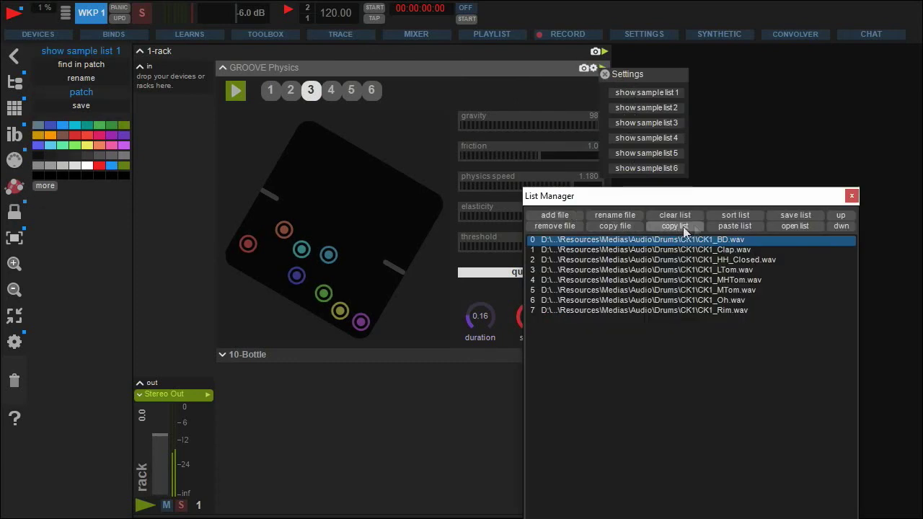
Close the List Manager, try the 0-short kit and 1-crush presets, then load 2-Slow dark
click(852, 196)
click(223, 355)
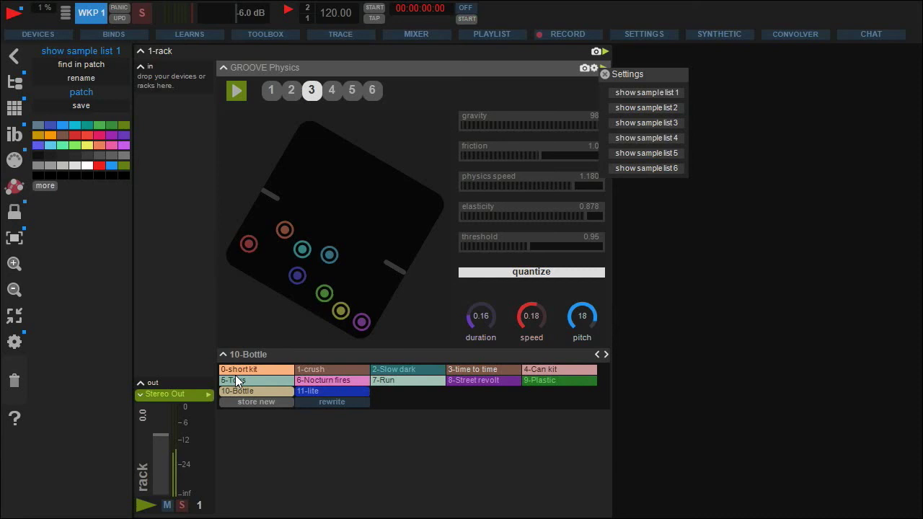
click(256, 369)
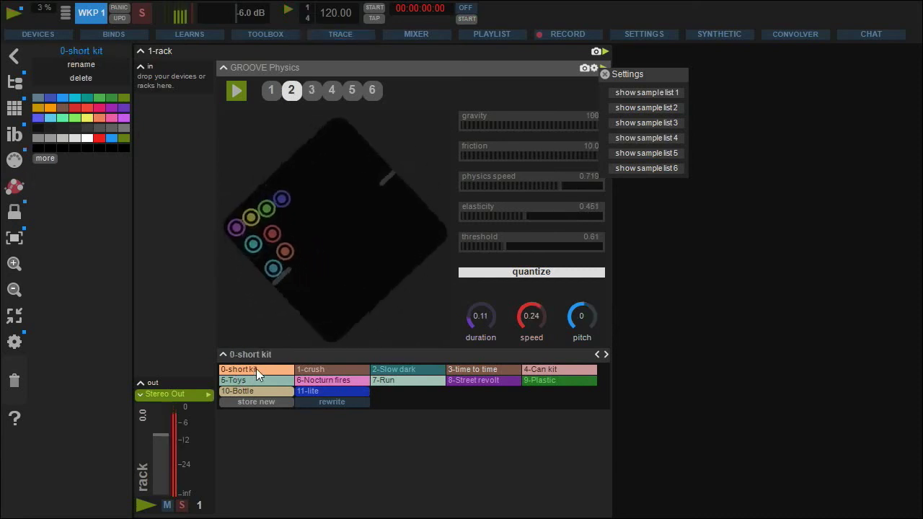
click(342, 369)
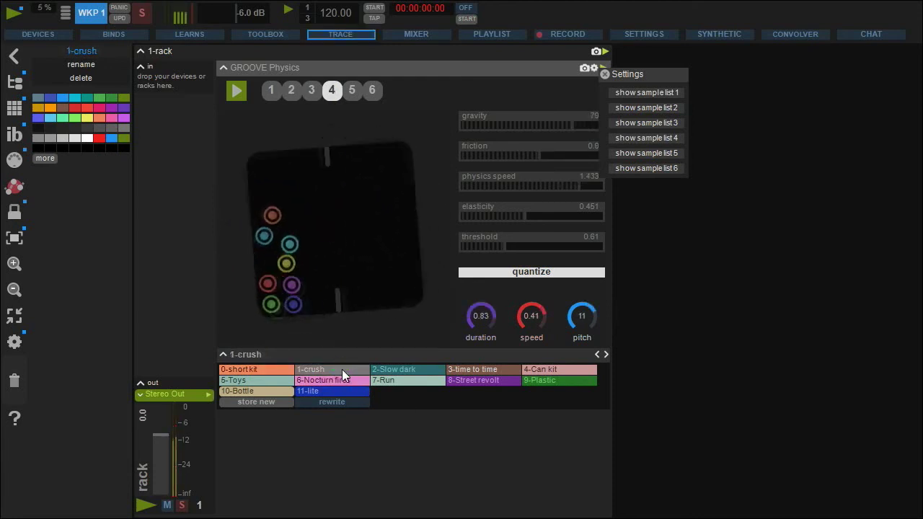
click(396, 370)
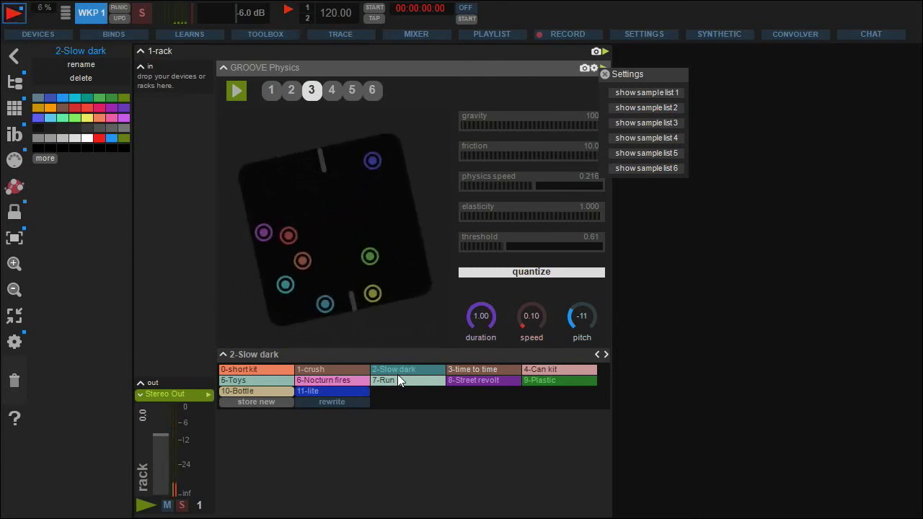
Replace the GROOVE Physics patch with SURR PAN Simple from the Surround library folder
click(19, 83)
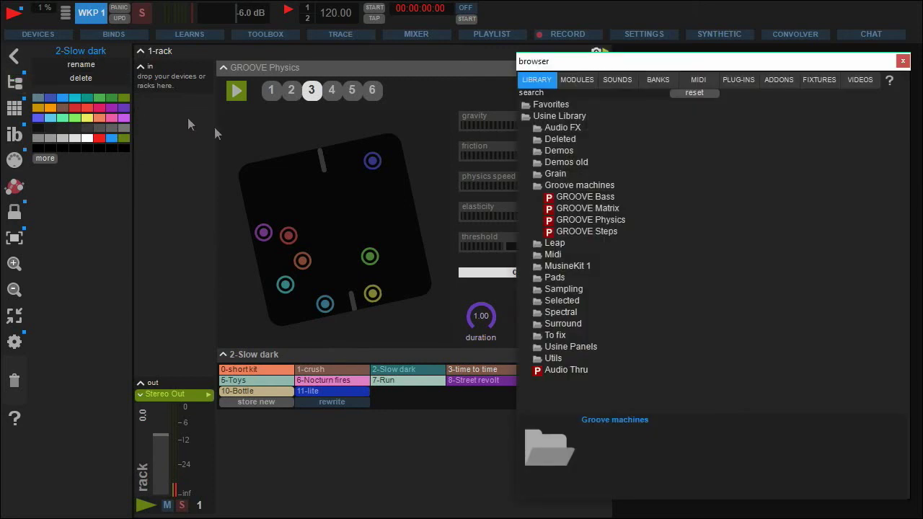
click(553, 325)
drag(575, 349, 360, 76)
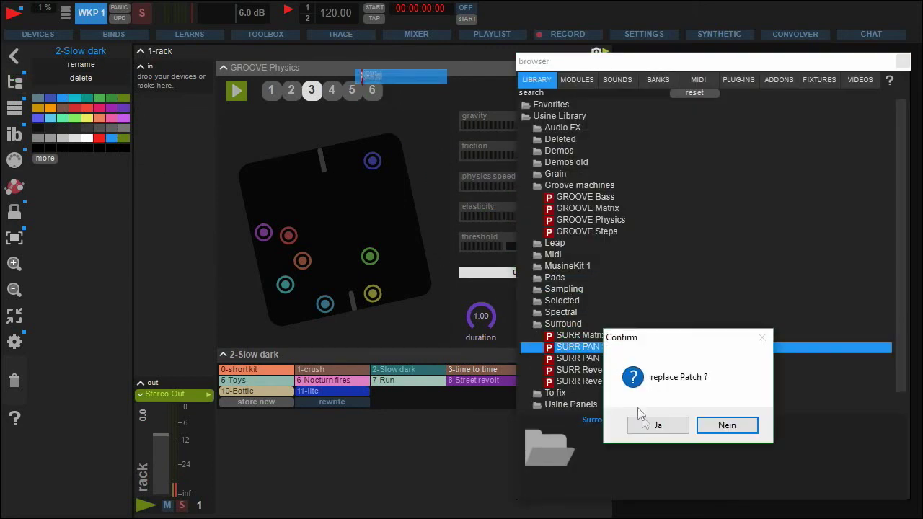
click(647, 424)
click(903, 62)
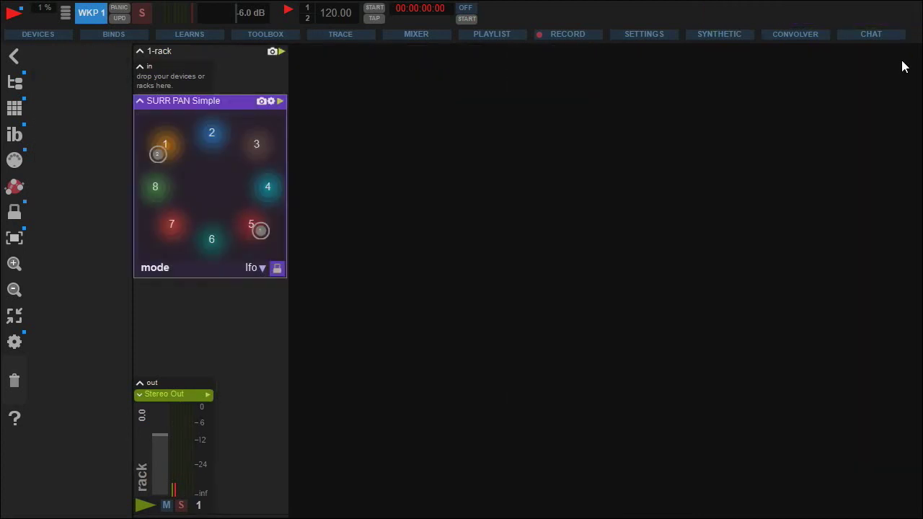
Start playback and set the SURR PAN Simple pan mode to physics
key(space)
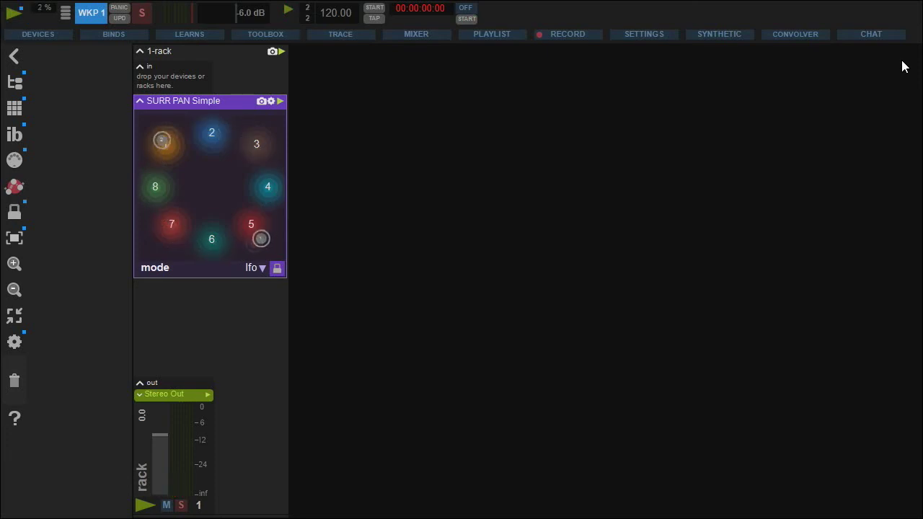
click(258, 267)
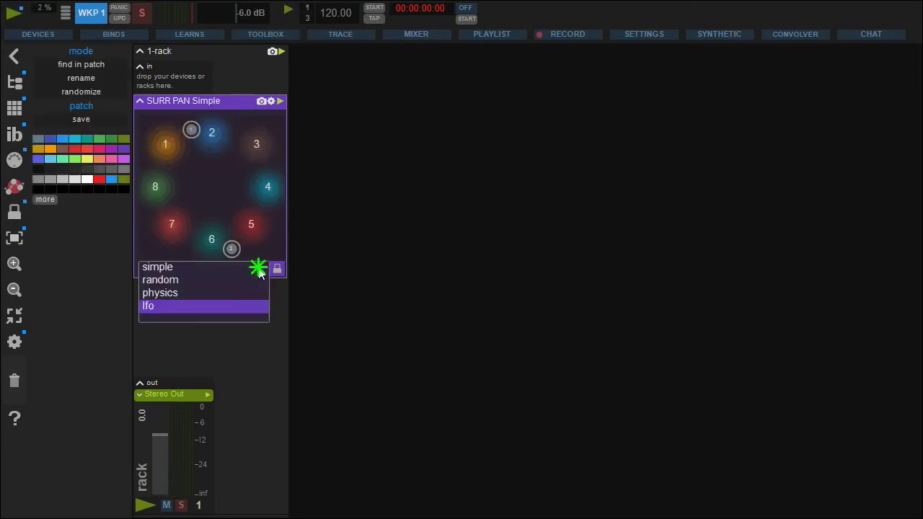
click(164, 292)
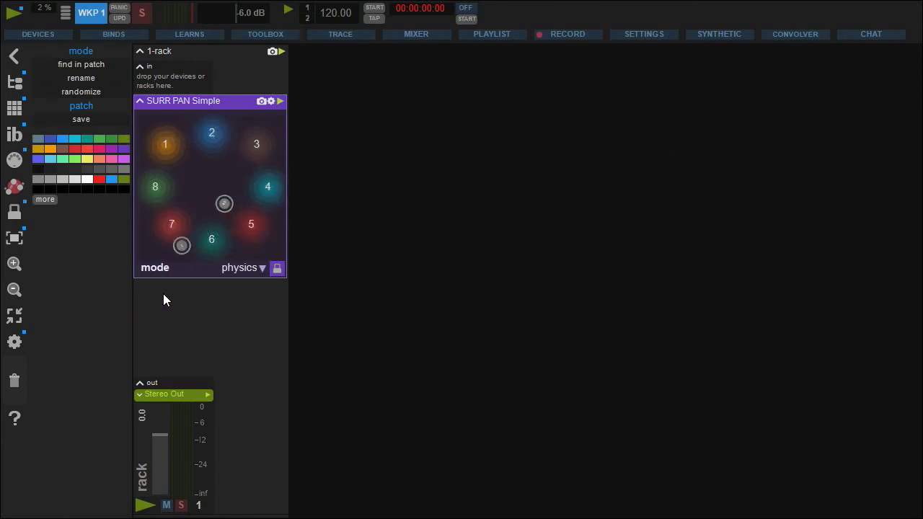